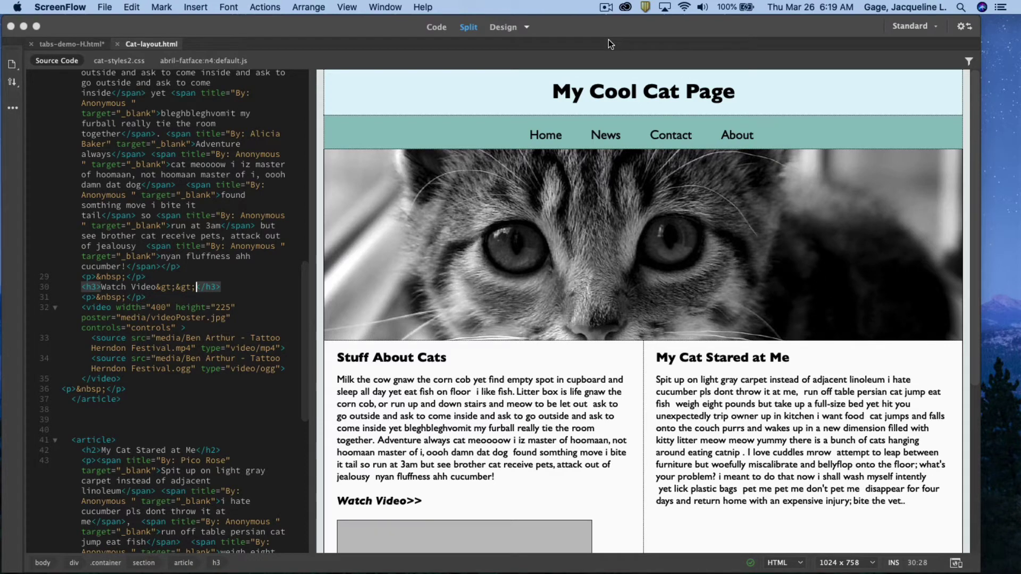
# Look at the tabs demo, return to Cat-layout.html and widen the page preview
pyautogui.click(78, 43)
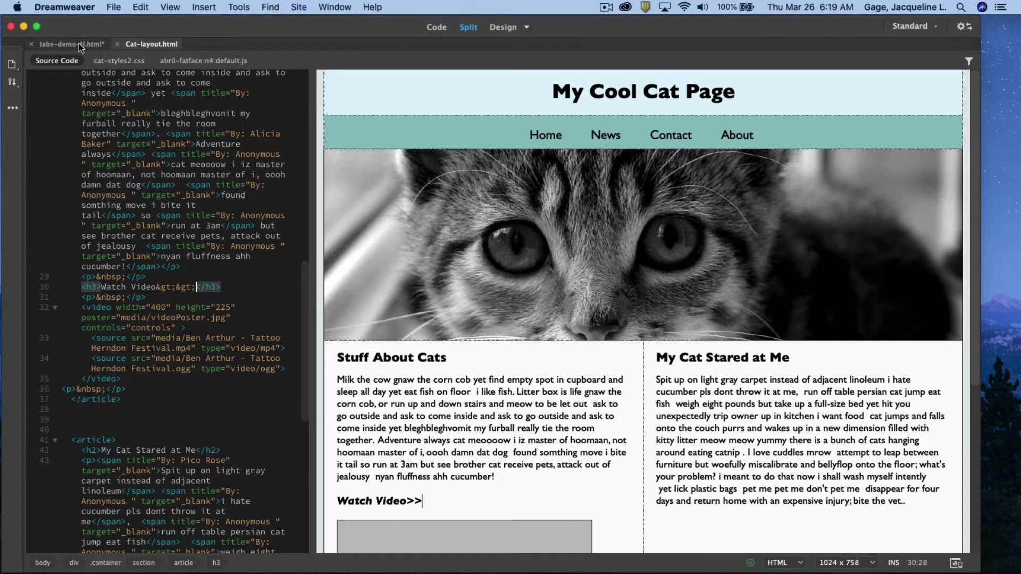
pyautogui.click(76, 45)
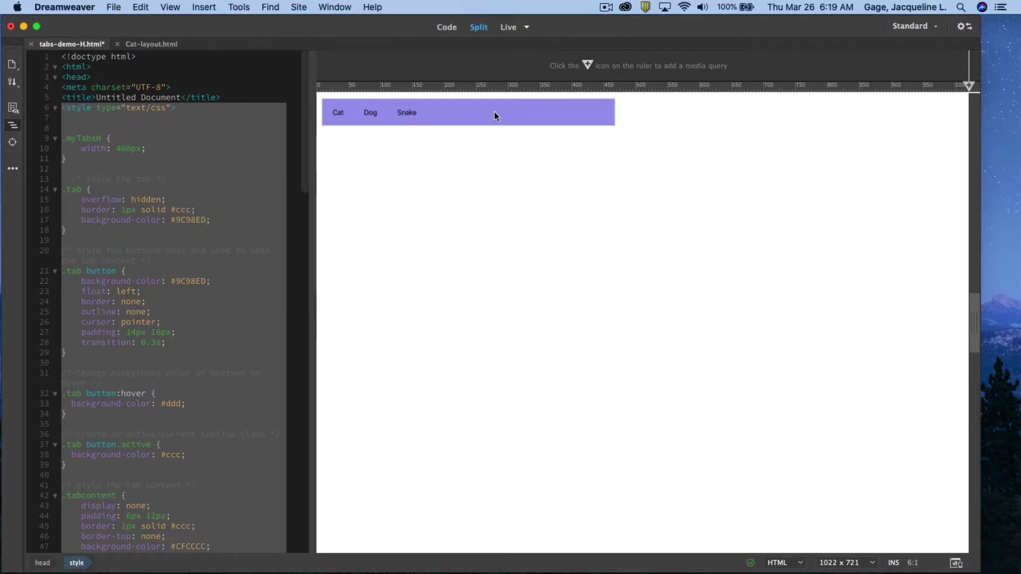
pyautogui.click(151, 44)
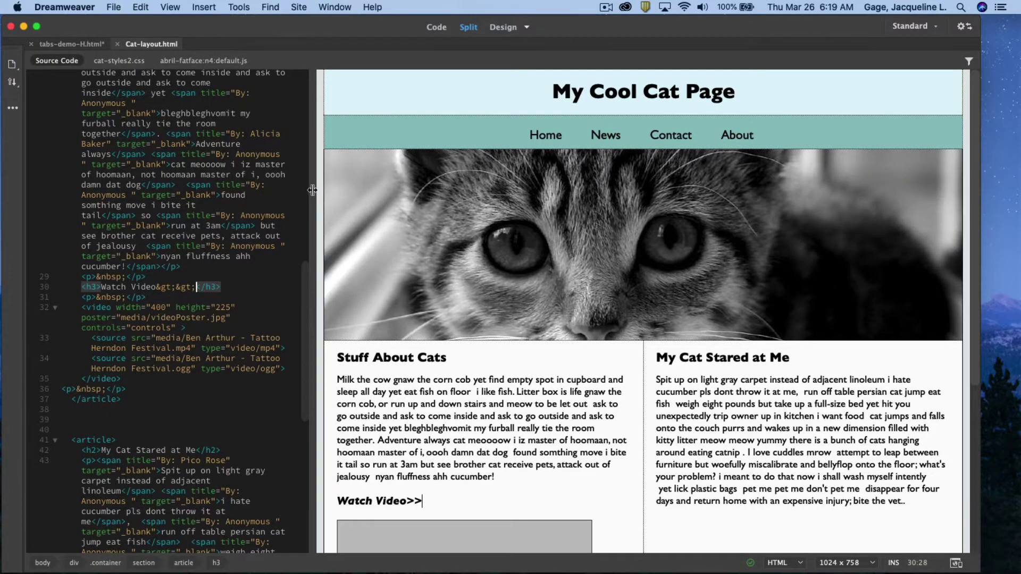
pyautogui.moveTo(313, 191); pyautogui.dragTo(273, 184)
pyautogui.scroll(-4, 671, 317)
pyautogui.scroll(-2, 638, 331)
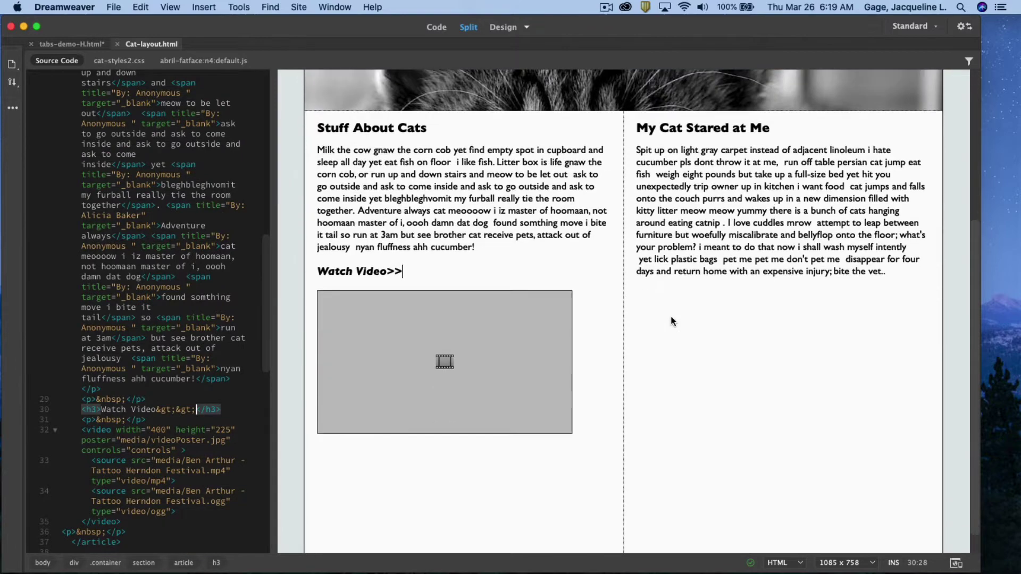
# Add blank lines after the empty paragraph below the video, before the article ends
pyautogui.click(367, 467)
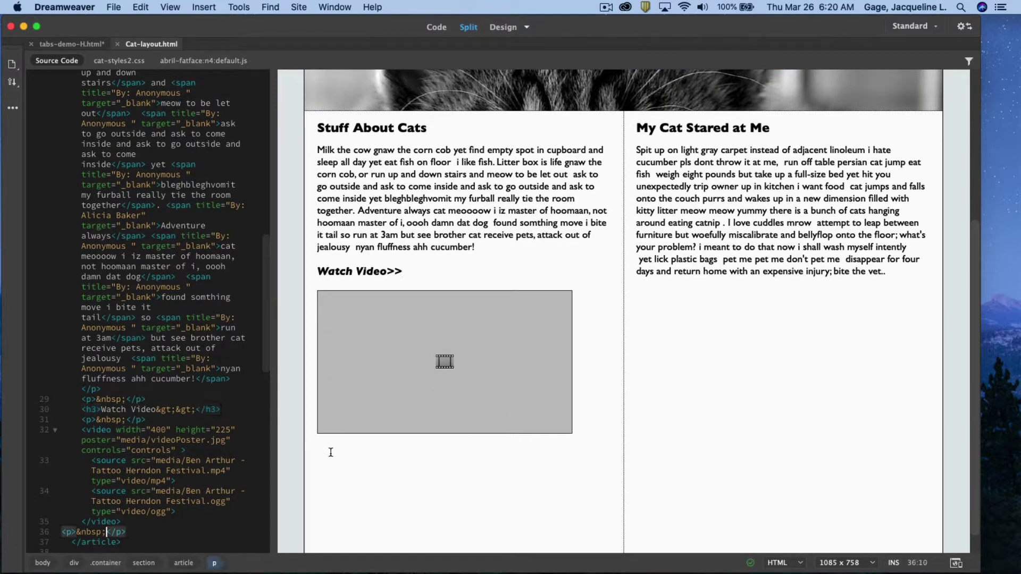
pyautogui.scroll(-5, 127, 378)
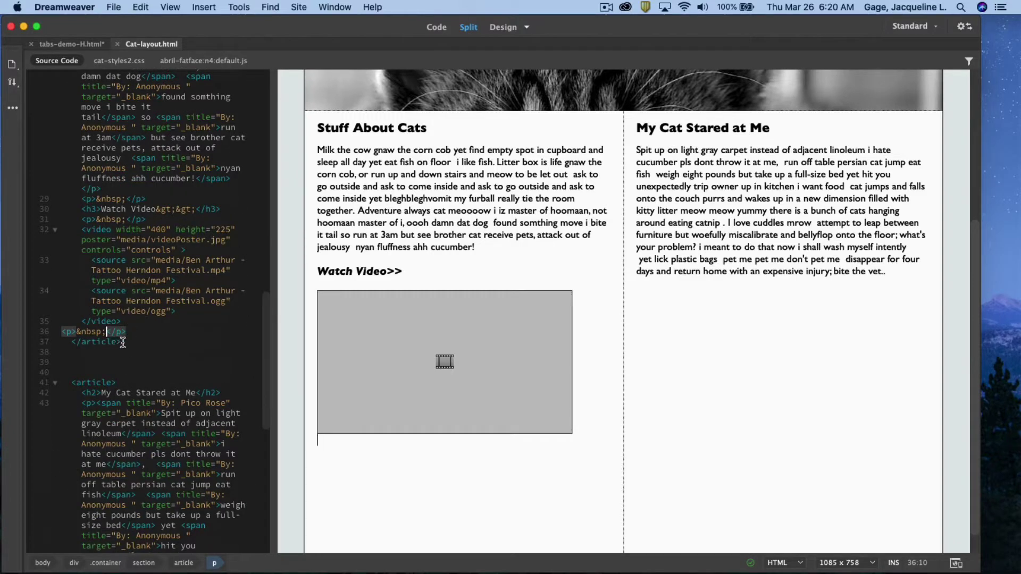
pyautogui.click(134, 329)
pyautogui.press('Return')
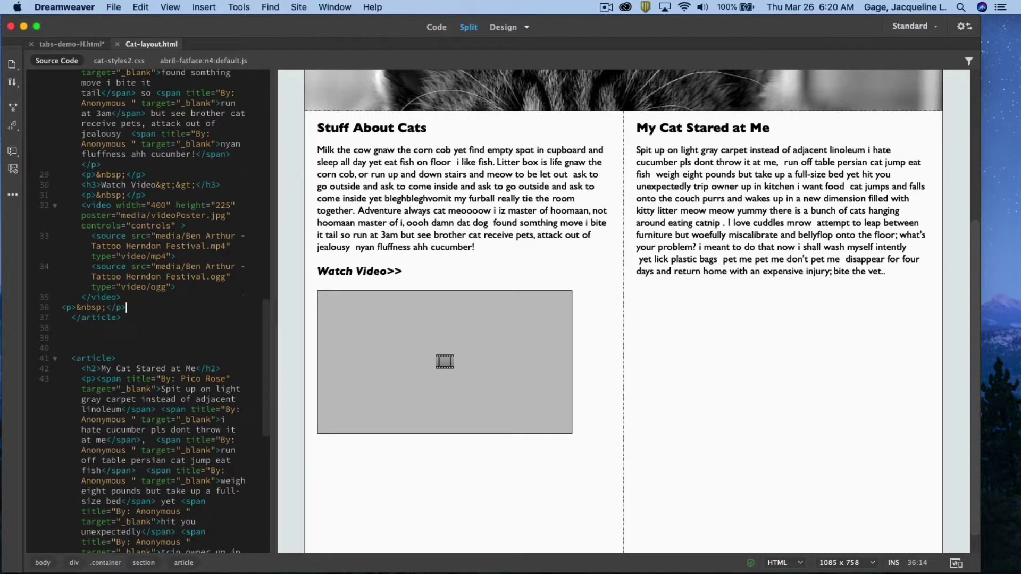
pyautogui.press('Return')
pyautogui.press('Return')
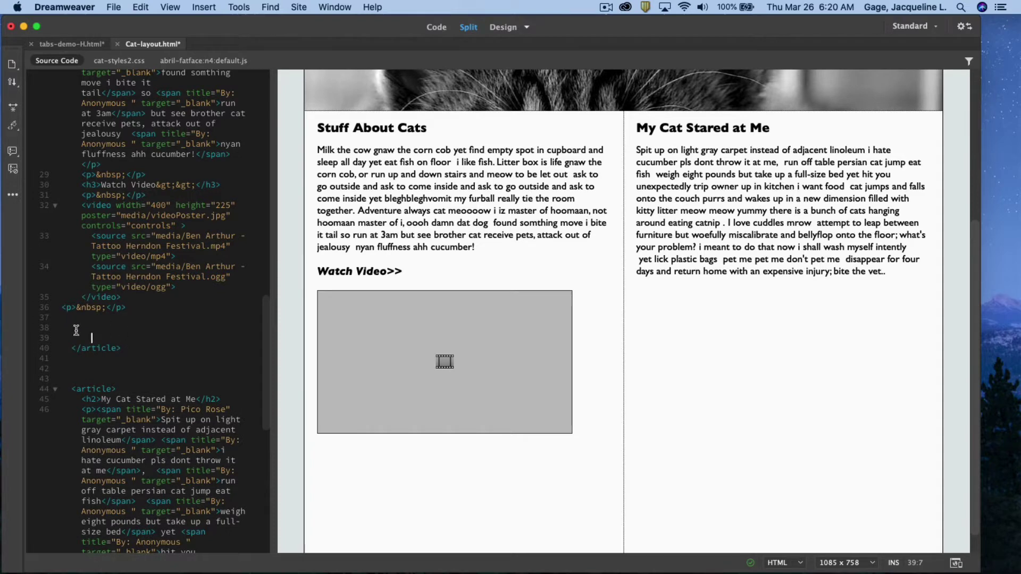
# Select and copy the whole div.myTabsH Cat/Dog/Snake tab markup in tabs-demo-H.html
pyautogui.click(56, 44)
pyautogui.click(191, 179)
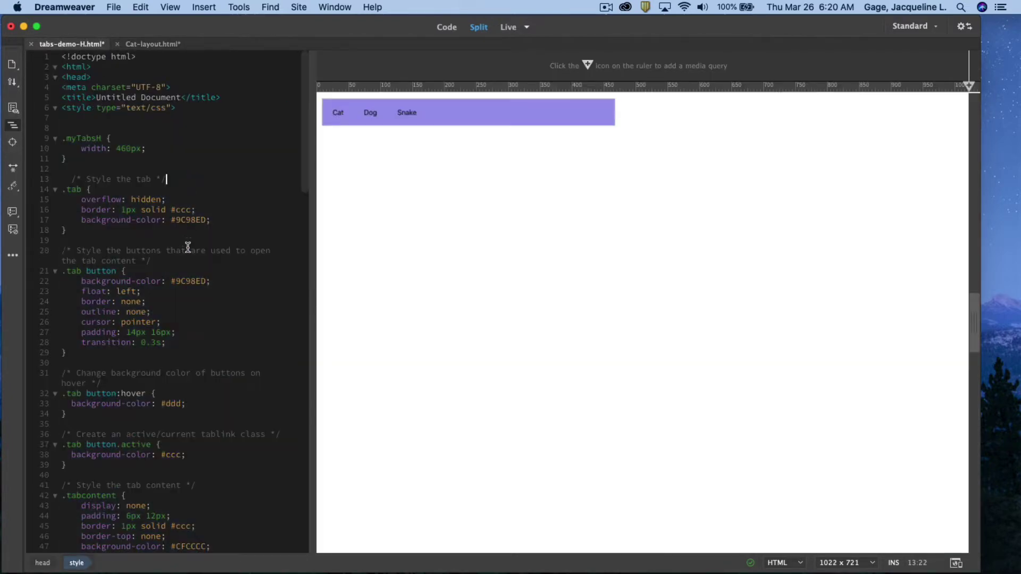
pyautogui.scroll(-4, 188, 248)
pyautogui.scroll(-1, 188, 248)
pyautogui.scroll(-2, 192, 243)
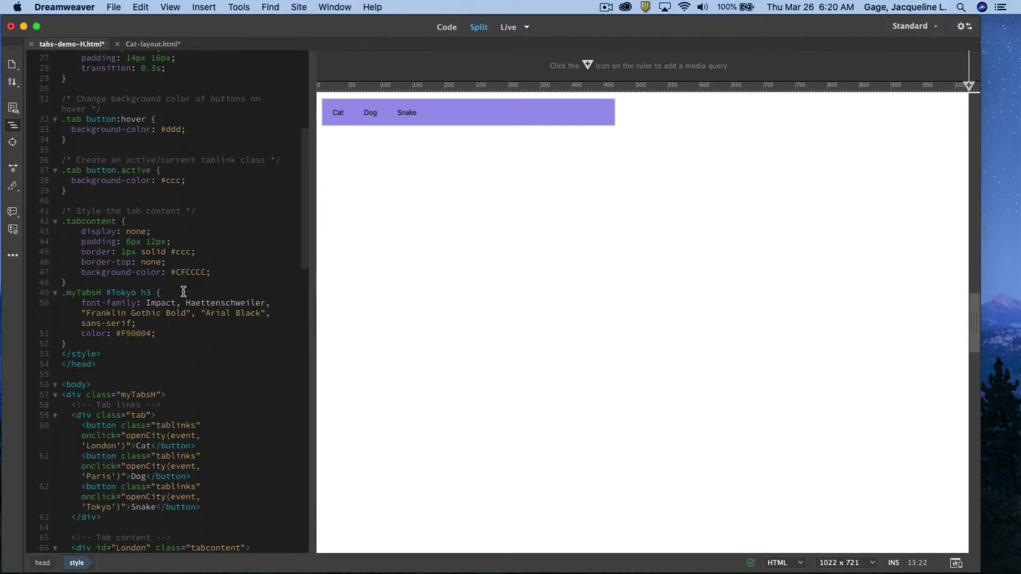
pyautogui.scroll(-2, 180, 292)
pyautogui.scroll(-1, 178, 322)
pyautogui.scroll(-1, 179, 323)
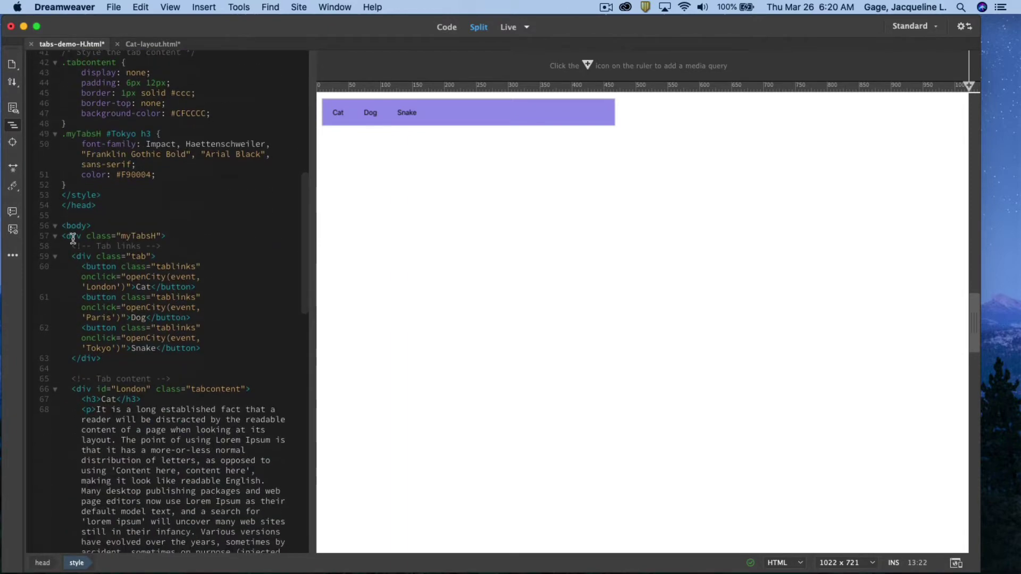
pyautogui.moveTo(62, 236); pyautogui.dragTo(182, 507)
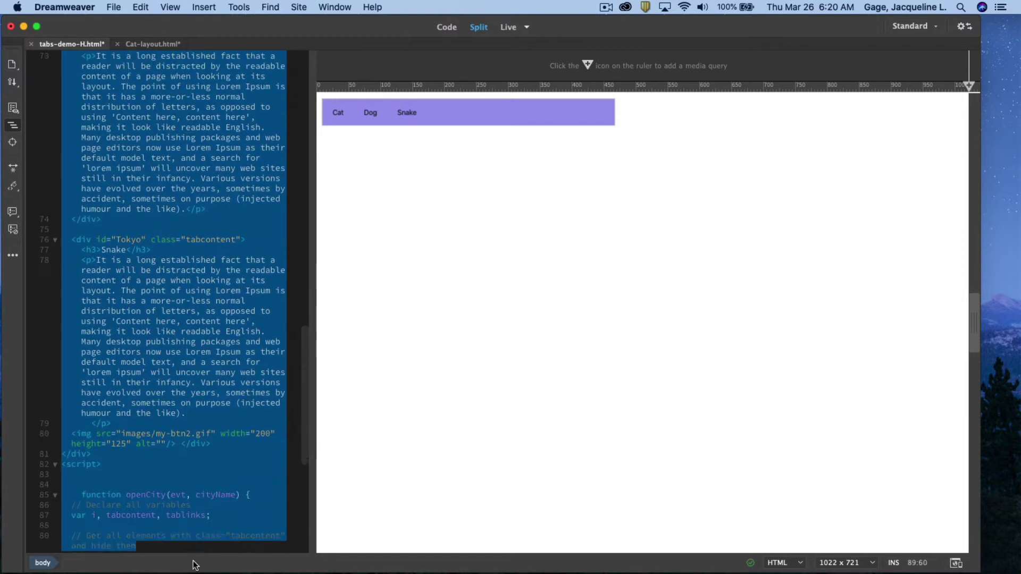
pyautogui.moveTo(182, 507); pyautogui.dragTo(186, 408)
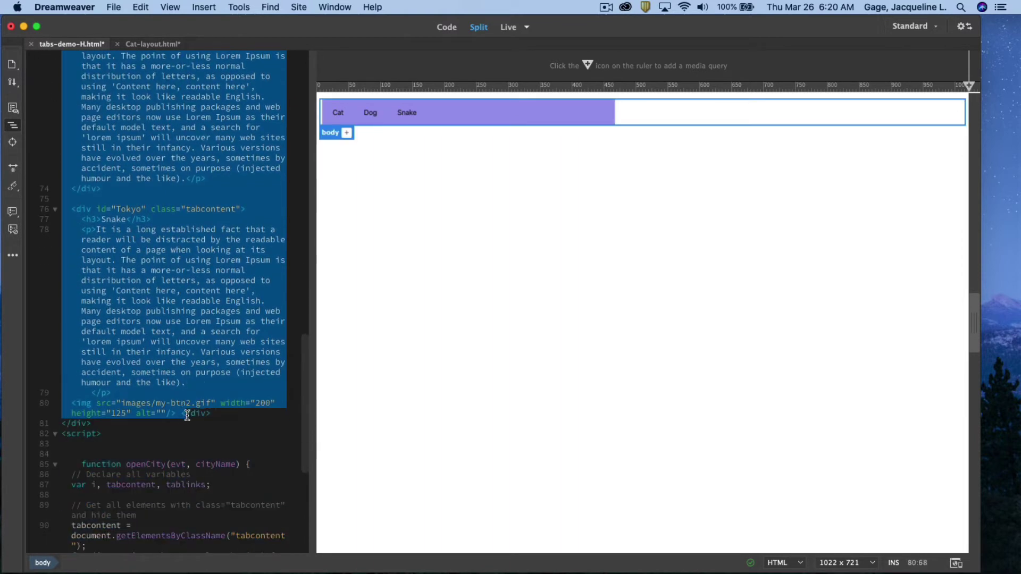
pyautogui.moveTo(187, 415); pyautogui.dragTo(102, 423)
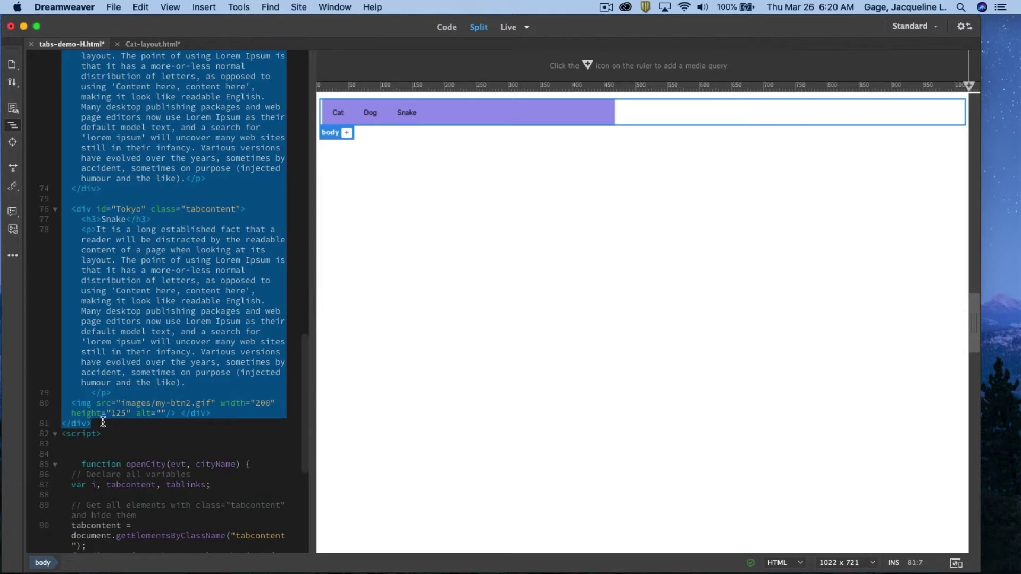
pyautogui.click(142, 9)
pyautogui.click(144, 65)
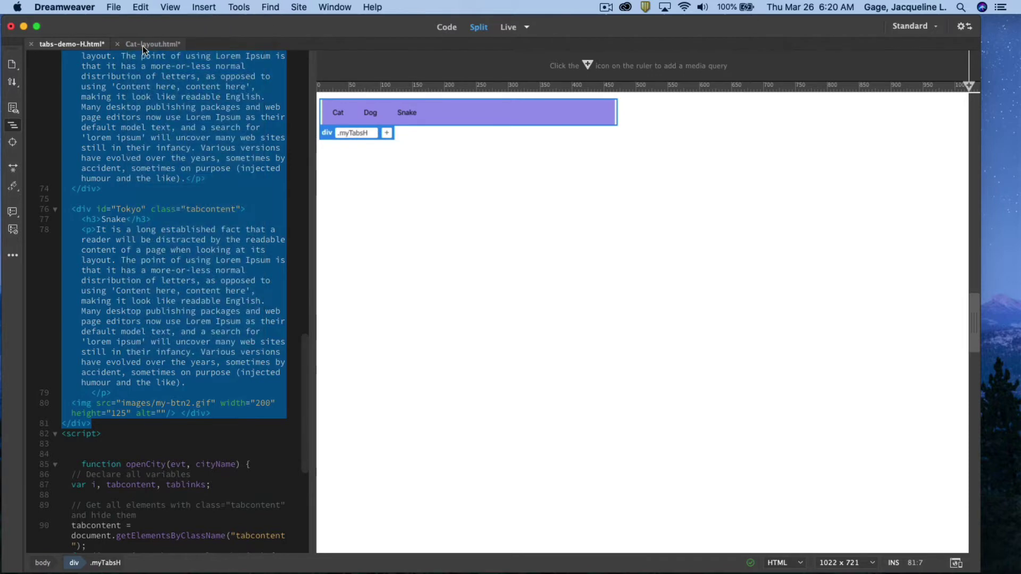
# Paste the copied tab bar markup into Cat-layout.html below the video
pyautogui.click(143, 44)
pyautogui.click(141, 6)
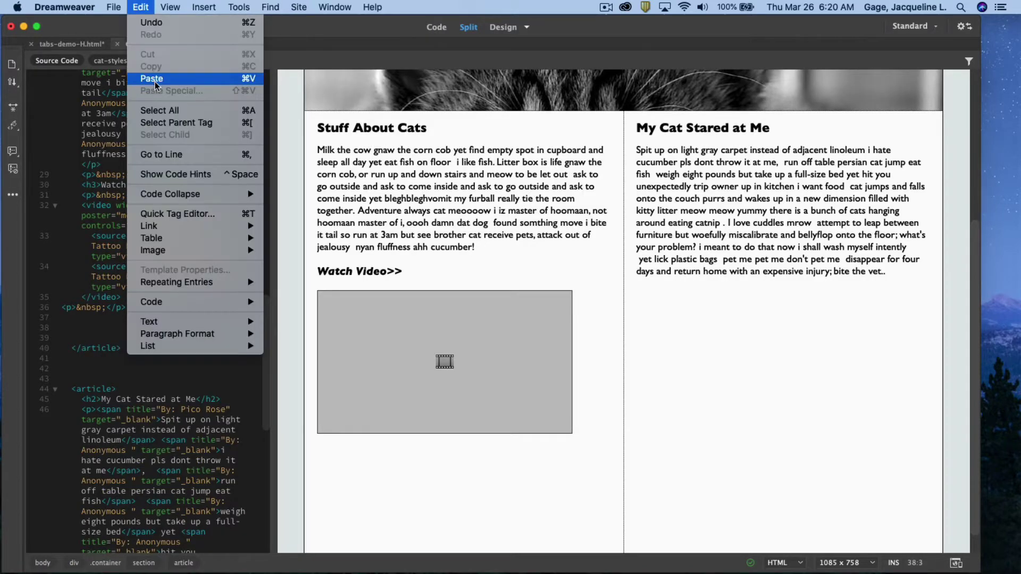
pyautogui.click(155, 80)
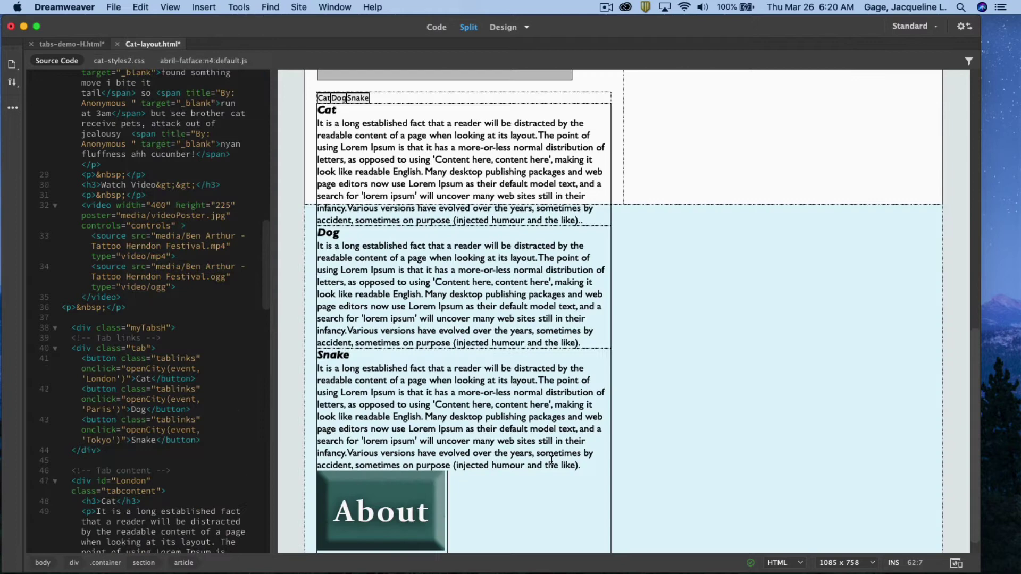
pyautogui.scroll(2, 551, 460)
pyautogui.scroll(1, 551, 459)
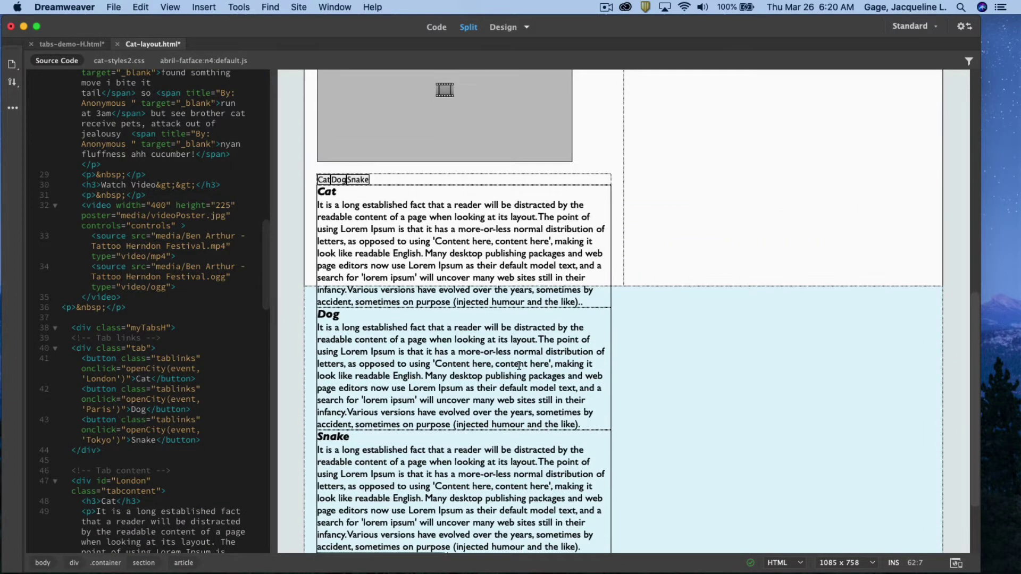
# Copy the tabs demo's <style> block and return to the Cat layout page
pyautogui.click(75, 43)
pyautogui.scroll(5, 203, 420)
pyautogui.scroll(5, 202, 418)
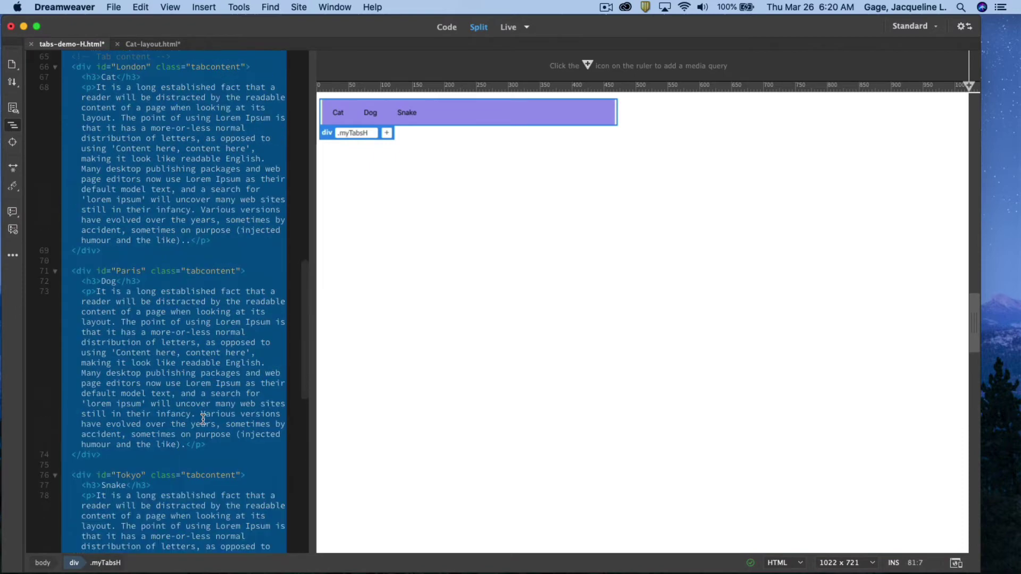
pyautogui.scroll(5, 203, 418)
pyautogui.scroll(2, 91, 151)
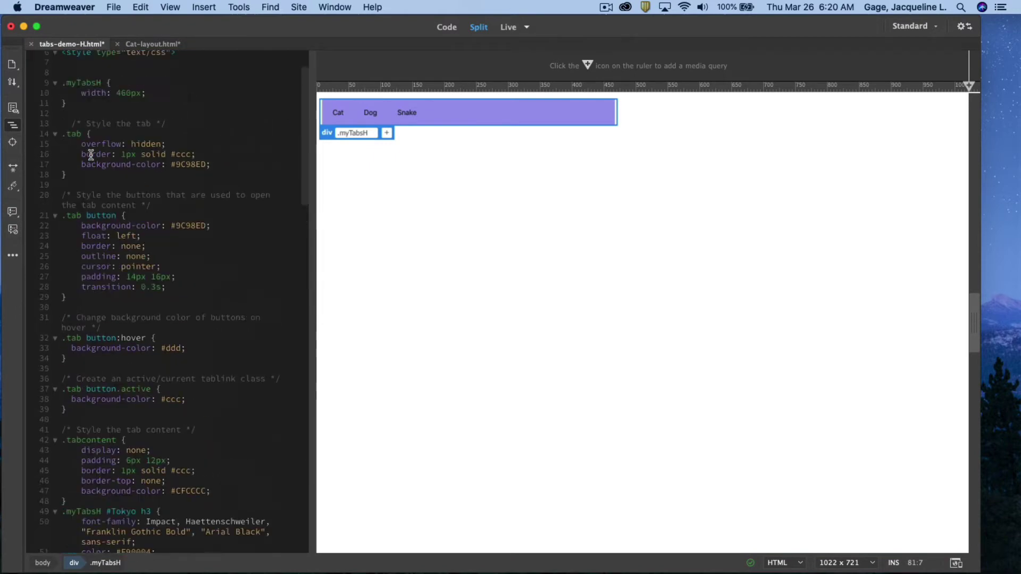
pyautogui.scroll(2, 91, 152)
pyautogui.scroll(2, 62, 94)
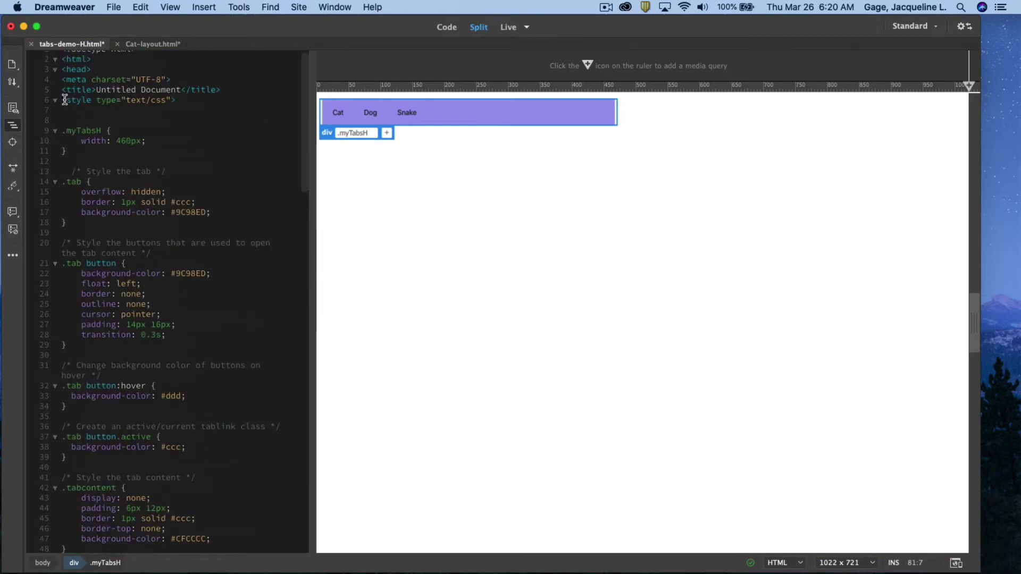
pyautogui.moveTo(63, 99)
pyautogui.mouseDown()
pyautogui.moveTo(134, 367)
pyautogui.moveTo(126, 341)
pyautogui.mouseUp()
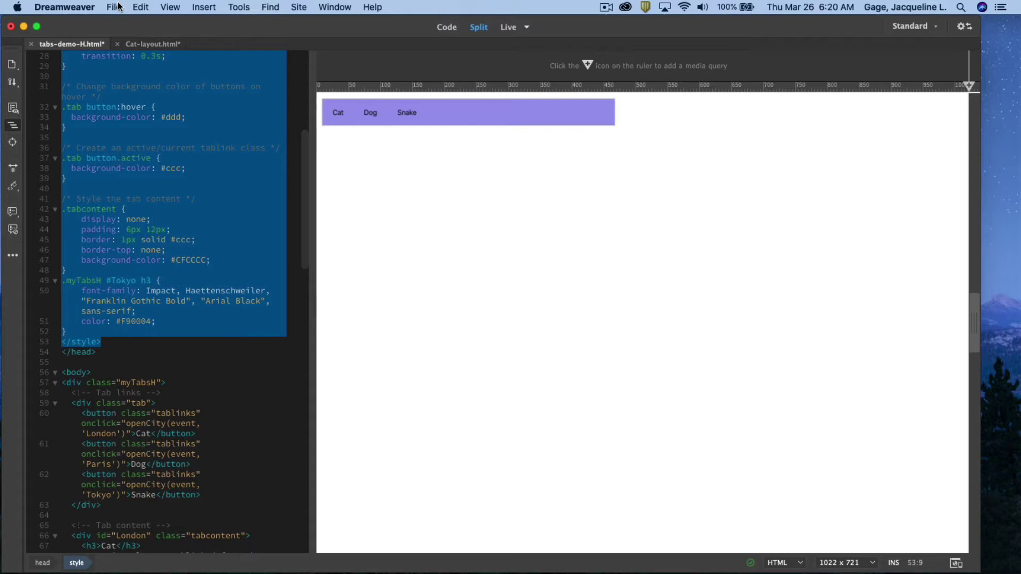
pyautogui.click(146, 9)
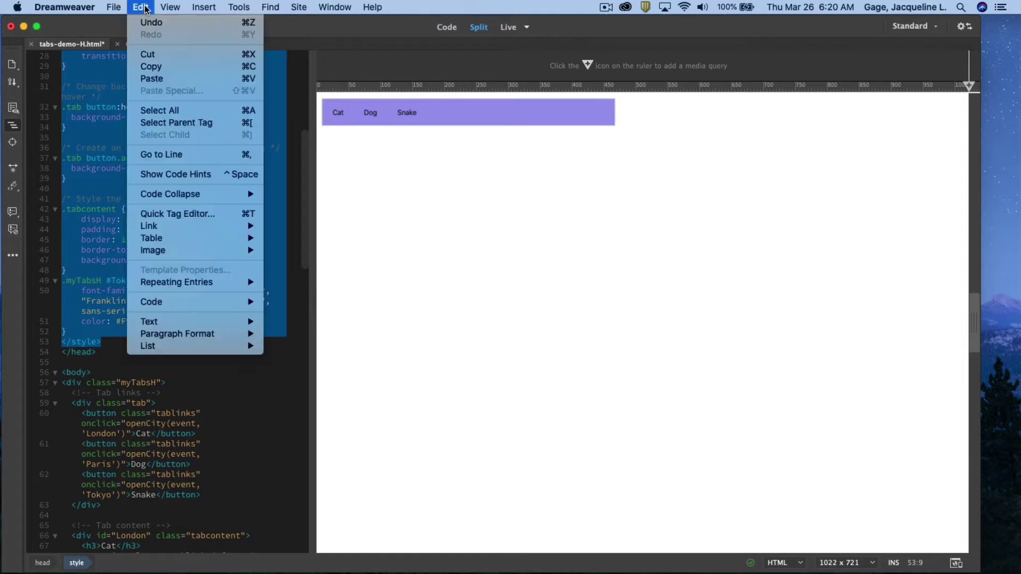
pyautogui.click(143, 63)
pyautogui.click(140, 44)
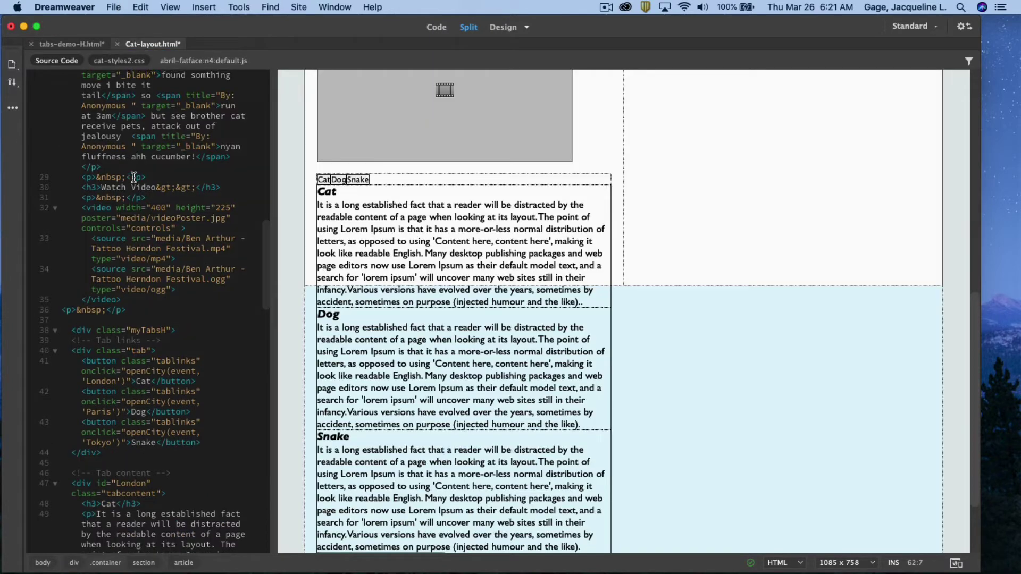
pyautogui.scroll(10, 133, 176)
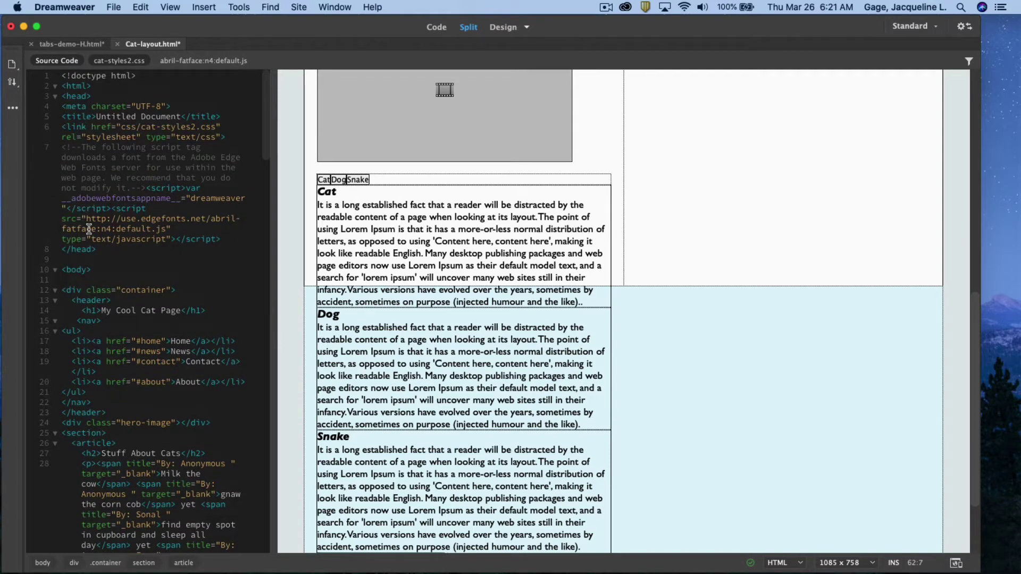
# Paste the tab style rules into new blank lines at the end of the Cat page's head
pyautogui.click(226, 238)
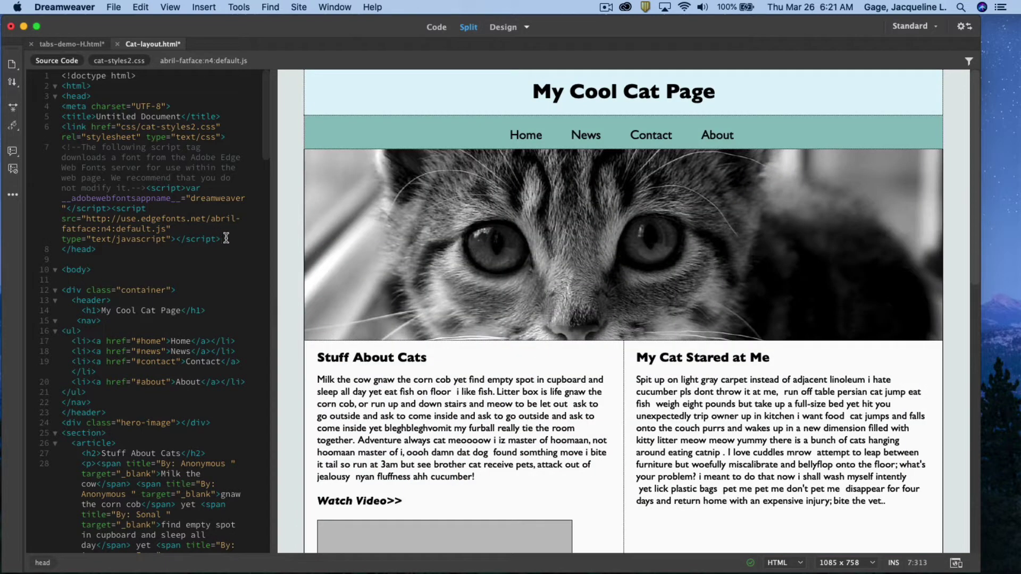
pyautogui.press('Return')
pyautogui.press('Return')
pyautogui.press('Return')
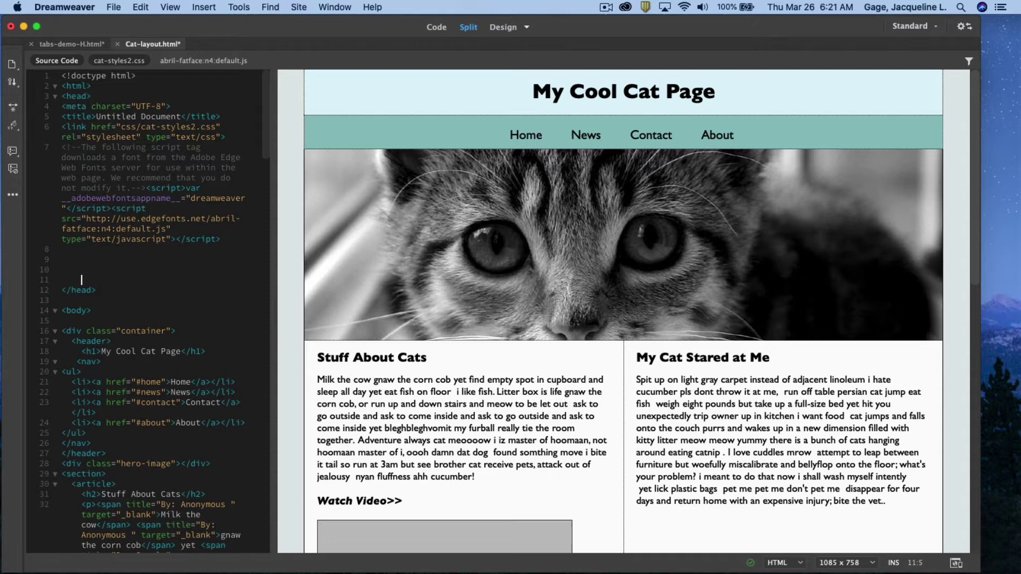
pyautogui.press('Return')
pyautogui.click(73, 259)
pyautogui.click(141, 8)
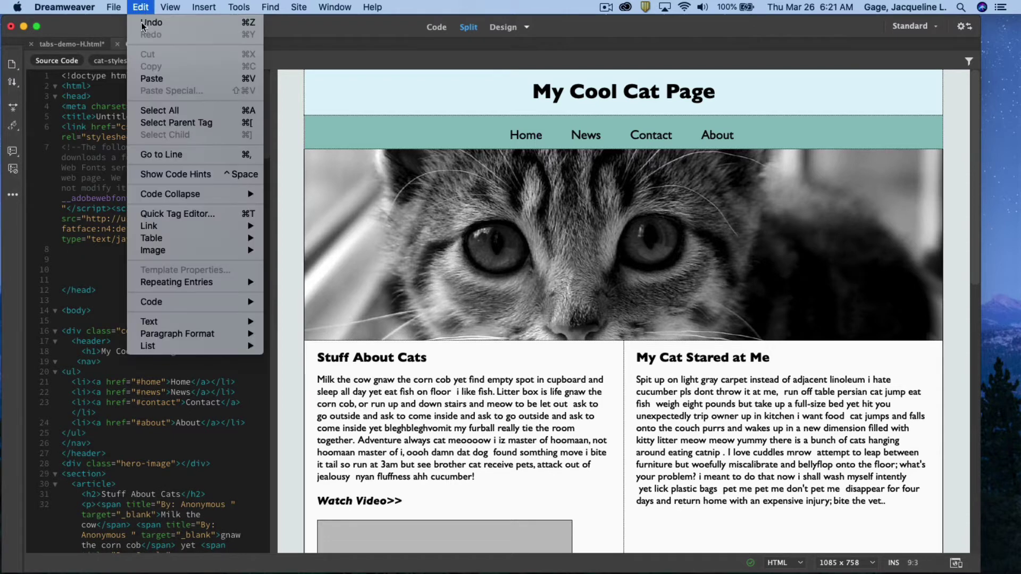
pyautogui.click(147, 79)
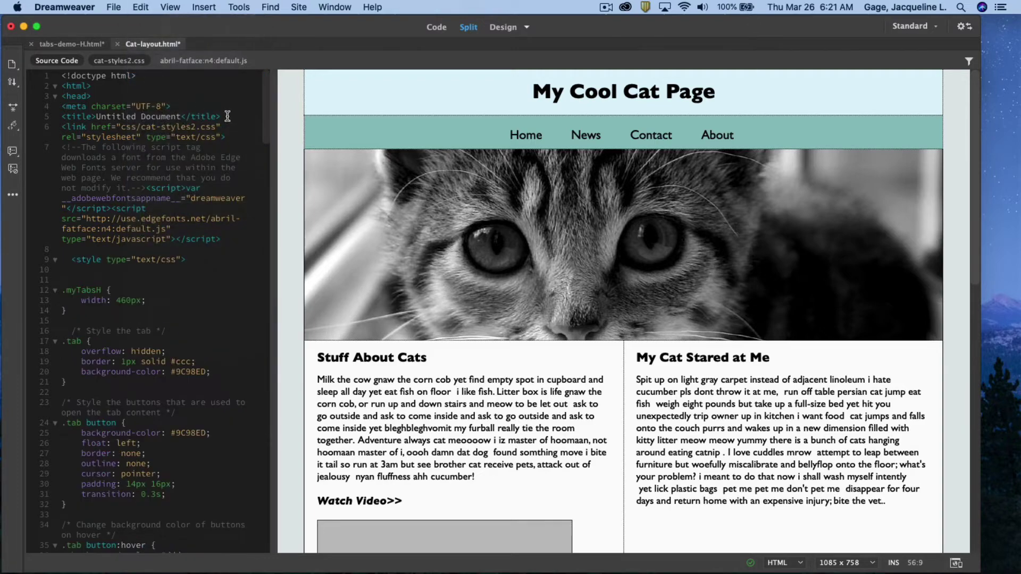
pyautogui.scroll(-5, 410, 374)
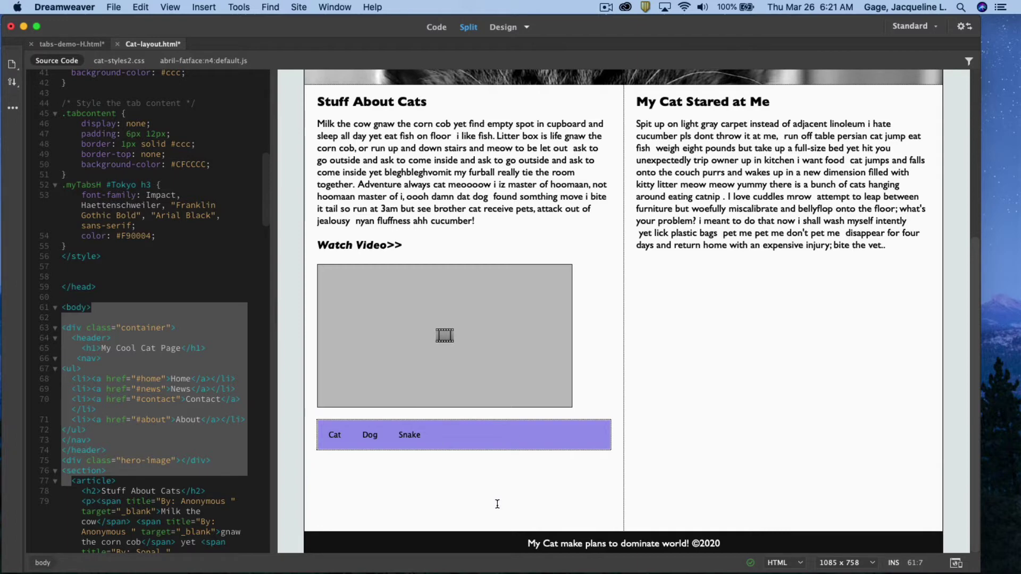
pyautogui.scroll(2, 554, 224)
pyautogui.scroll(2, 553, 224)
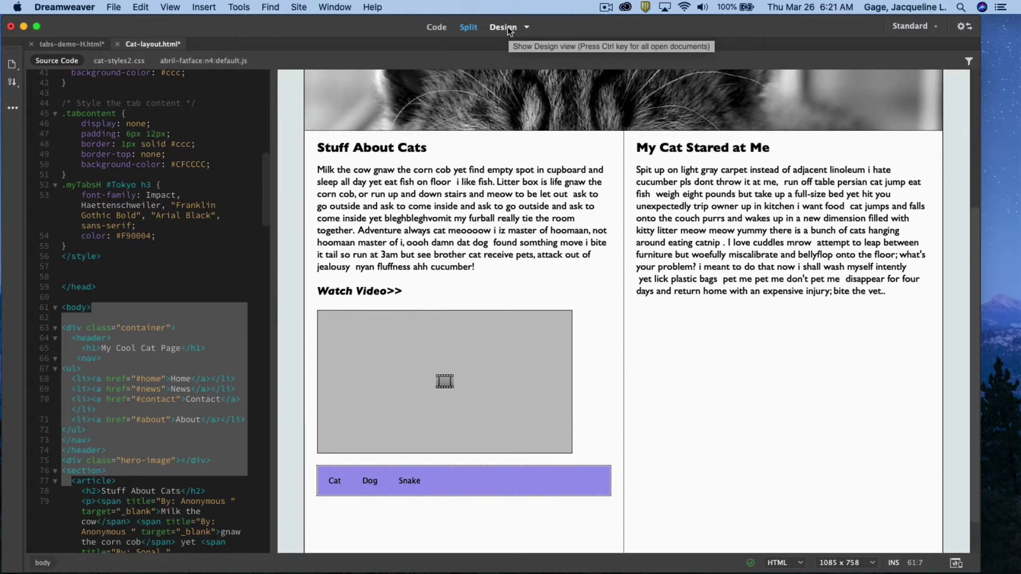
# Copy the tab-switching script block from tabs-demo-H.html and return to the Cat page
pyautogui.click(71, 44)
pyautogui.scroll(-3, 140, 400)
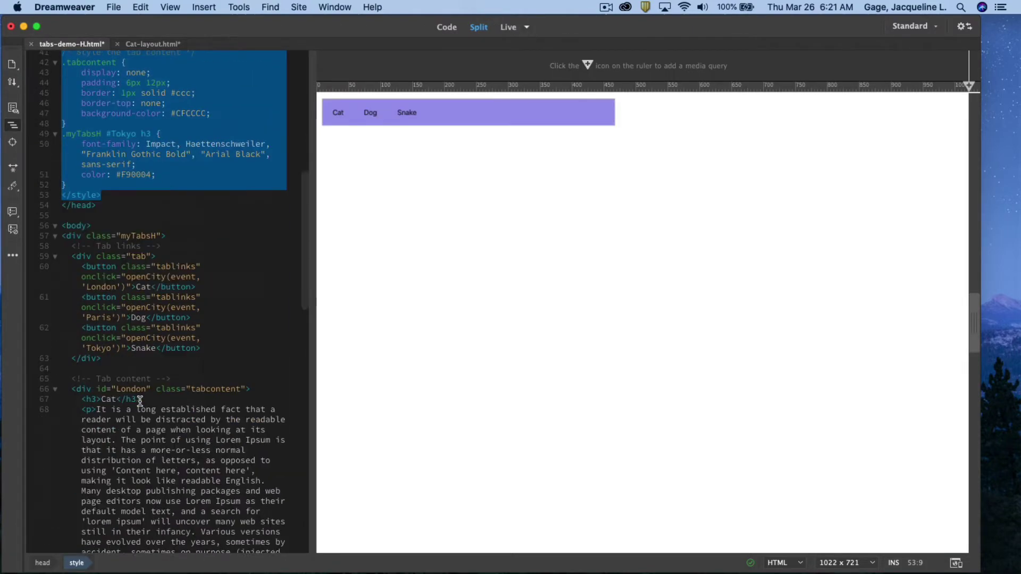
pyautogui.scroll(-2, 148, 372)
pyautogui.scroll(-3, 149, 372)
pyautogui.scroll(-3, 149, 372)
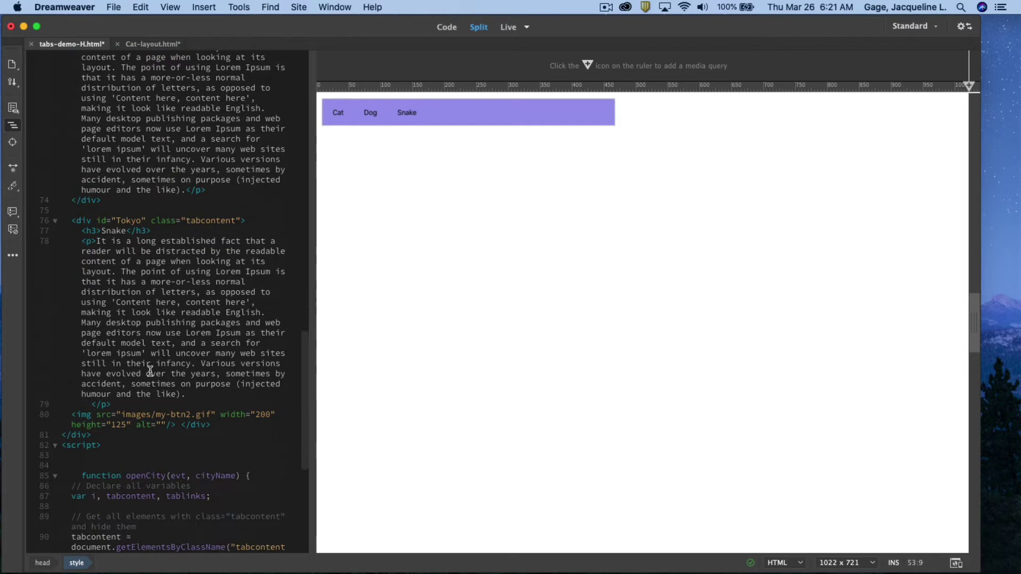
pyautogui.scroll(-2, 149, 372)
pyautogui.scroll(-2, 149, 371)
pyautogui.scroll(-1, 112, 351)
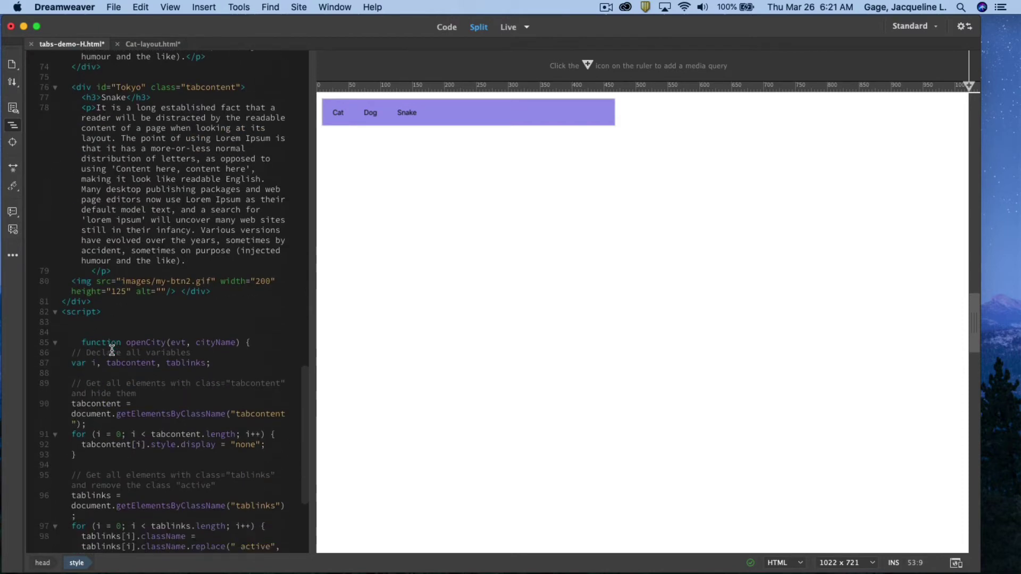
pyautogui.scroll(-1, 111, 352)
pyautogui.scroll(-2, 111, 351)
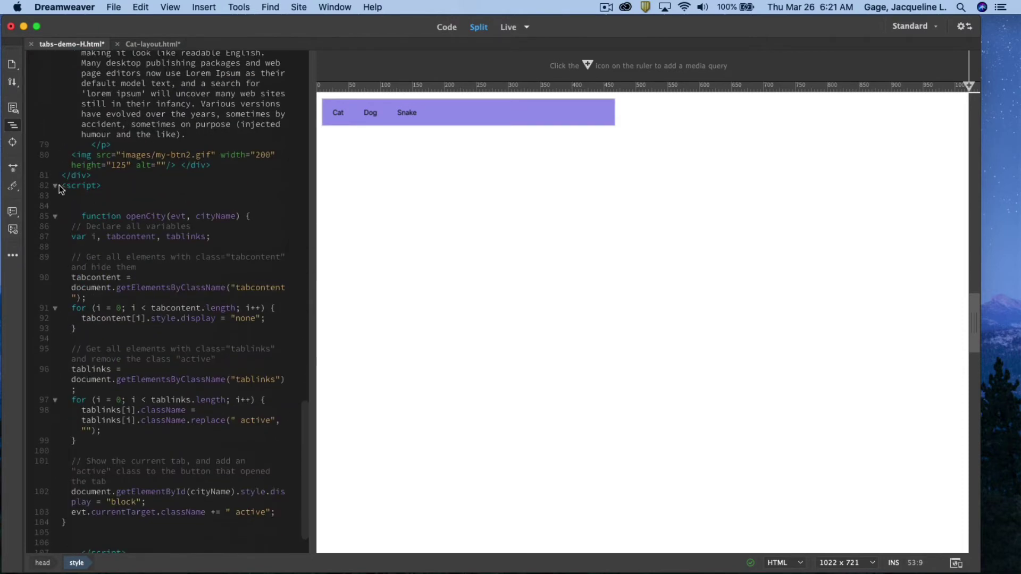
pyautogui.moveTo(62, 186); pyautogui.dragTo(144, 504)
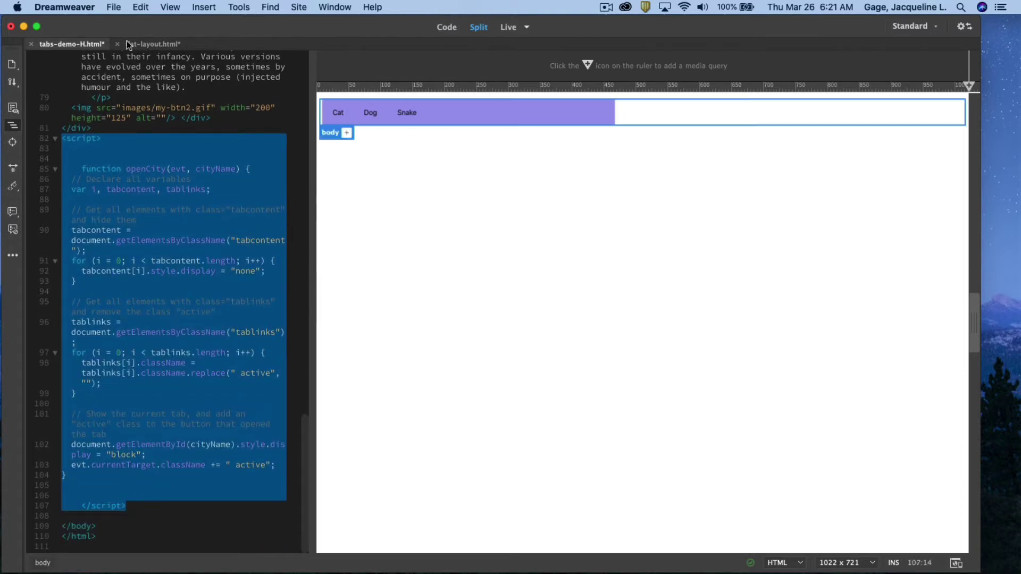
pyautogui.click(140, 8)
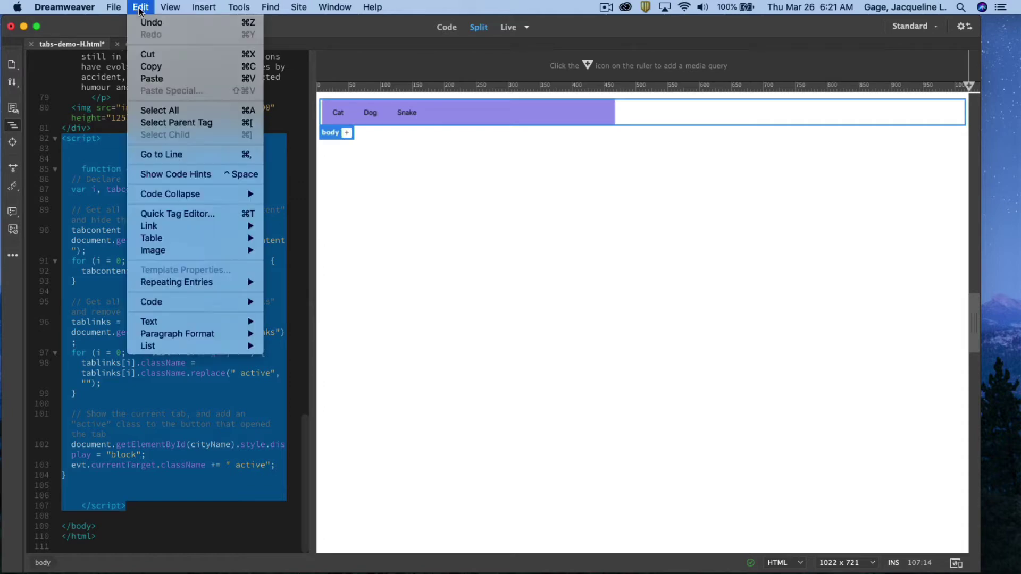
pyautogui.click(147, 70)
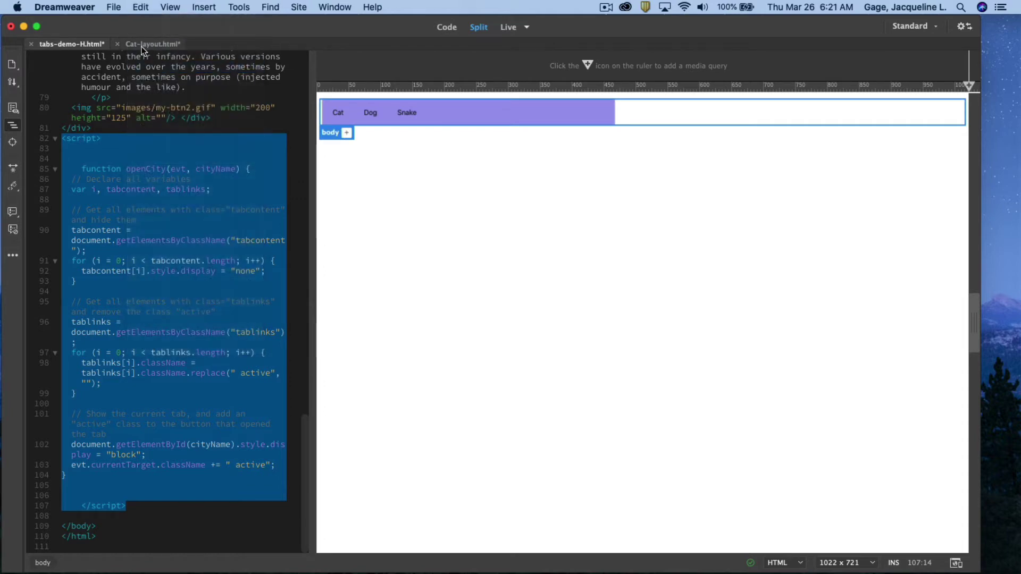
pyautogui.click(139, 46)
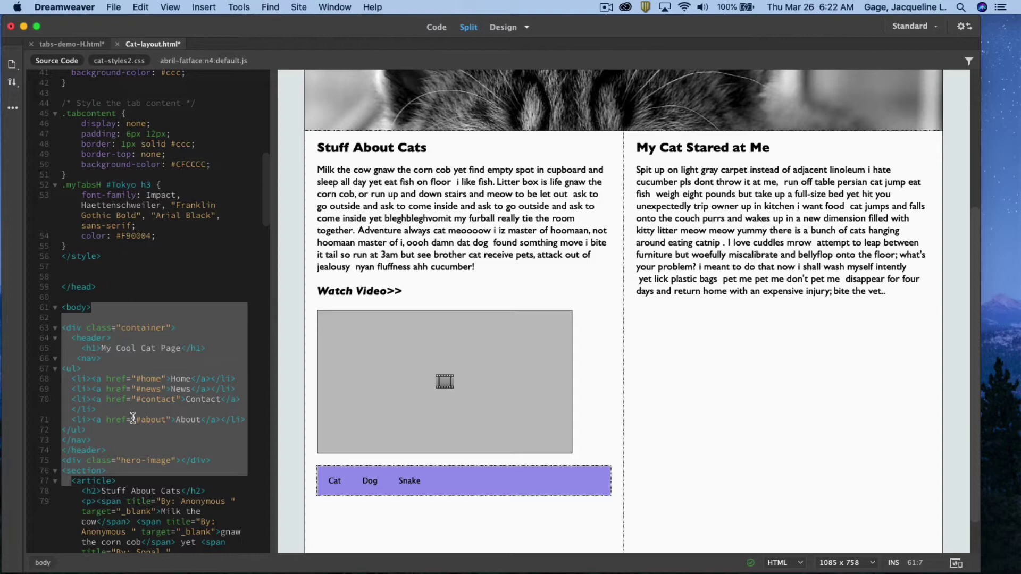
pyautogui.scroll(-3, 125, 456)
pyautogui.scroll(-4, 125, 456)
pyautogui.scroll(-4, 125, 455)
pyautogui.scroll(-3, 125, 456)
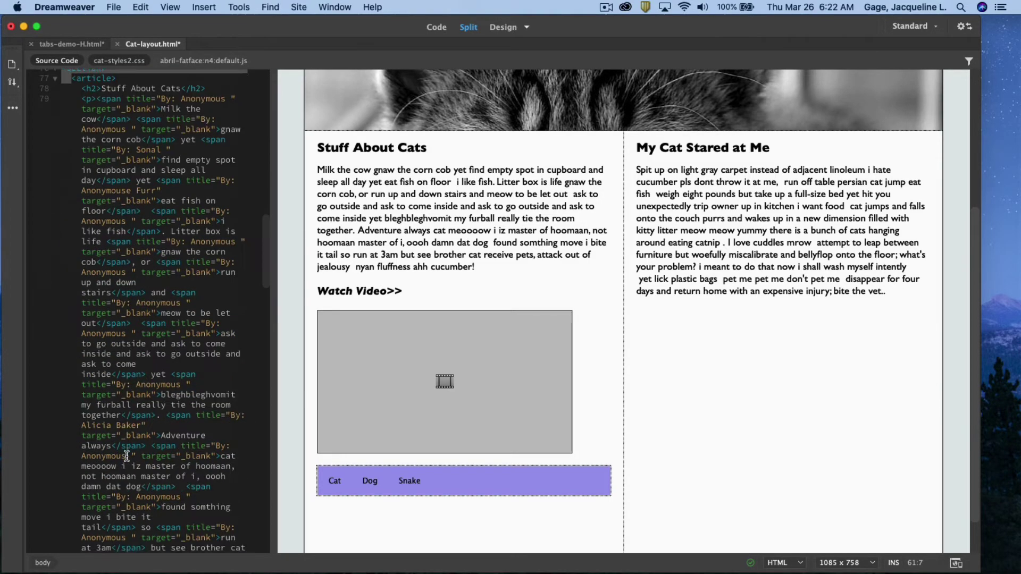
pyautogui.scroll(-3, 125, 456)
pyautogui.scroll(-3, 125, 455)
pyautogui.scroll(-3, 125, 457)
pyautogui.scroll(-3, 125, 455)
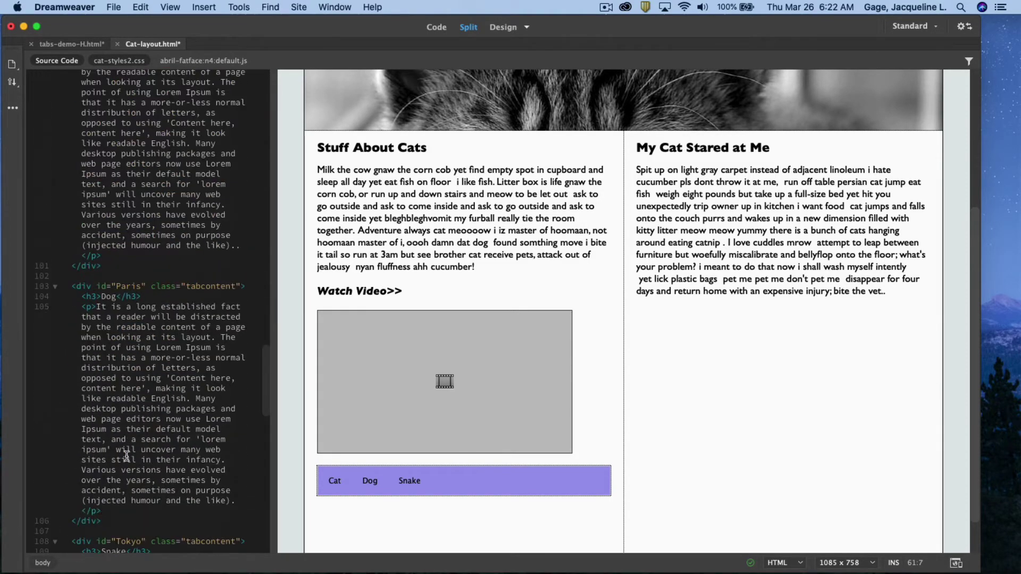
pyautogui.scroll(-3, 126, 456)
pyautogui.scroll(-3, 126, 455)
pyautogui.scroll(-3, 125, 456)
pyautogui.scroll(-5, 125, 456)
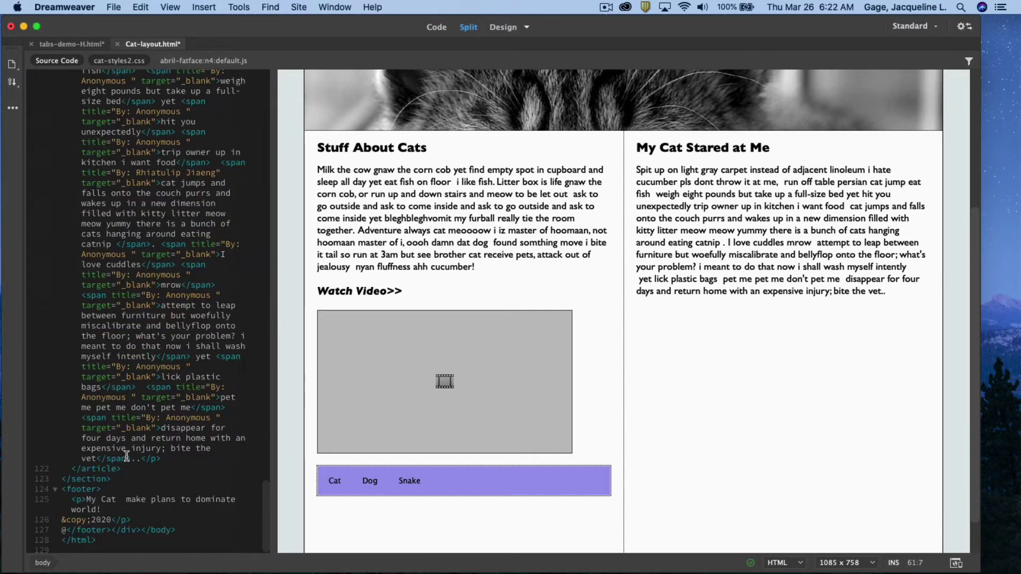
pyautogui.scroll(-5, 126, 456)
# Paste the openCity script on a new line after the footer, before </body>
pyautogui.click(141, 527)
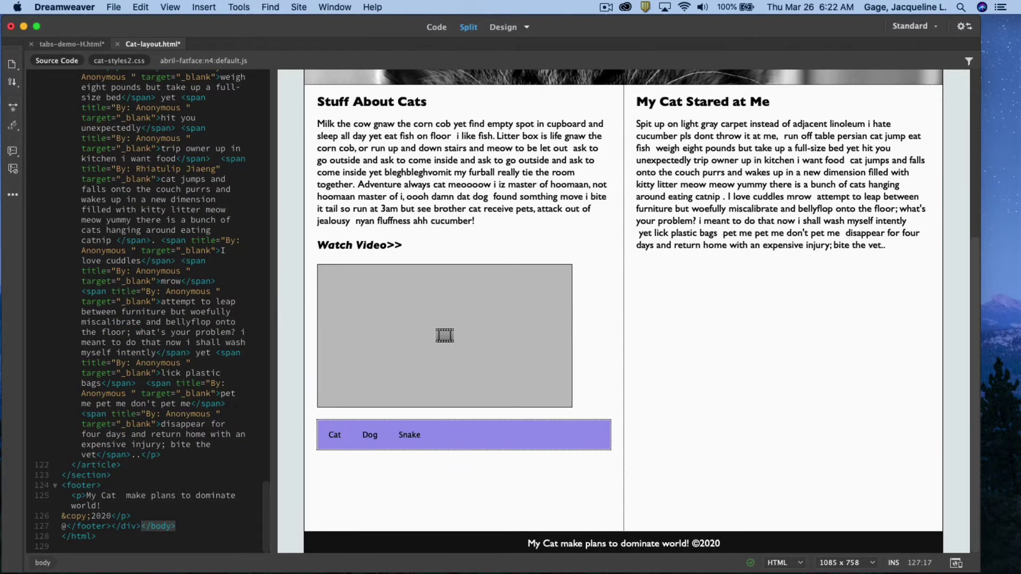
pyautogui.press('Return')
pyautogui.press('Return')
pyautogui.press('Return')
pyautogui.press('Return')
pyautogui.press('Return')
pyautogui.press('Return')
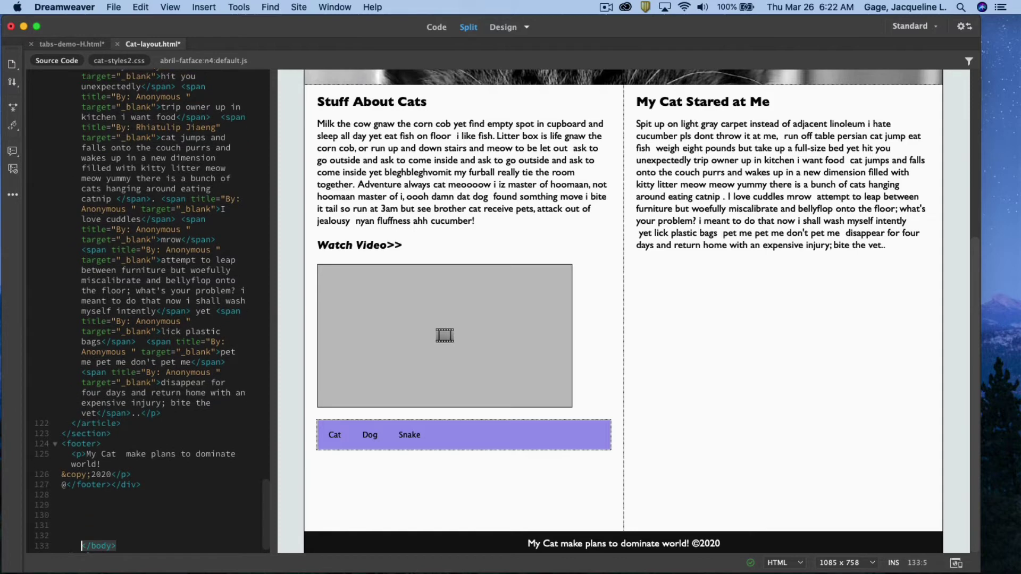
pyautogui.click(88, 504)
pyautogui.click(132, 12)
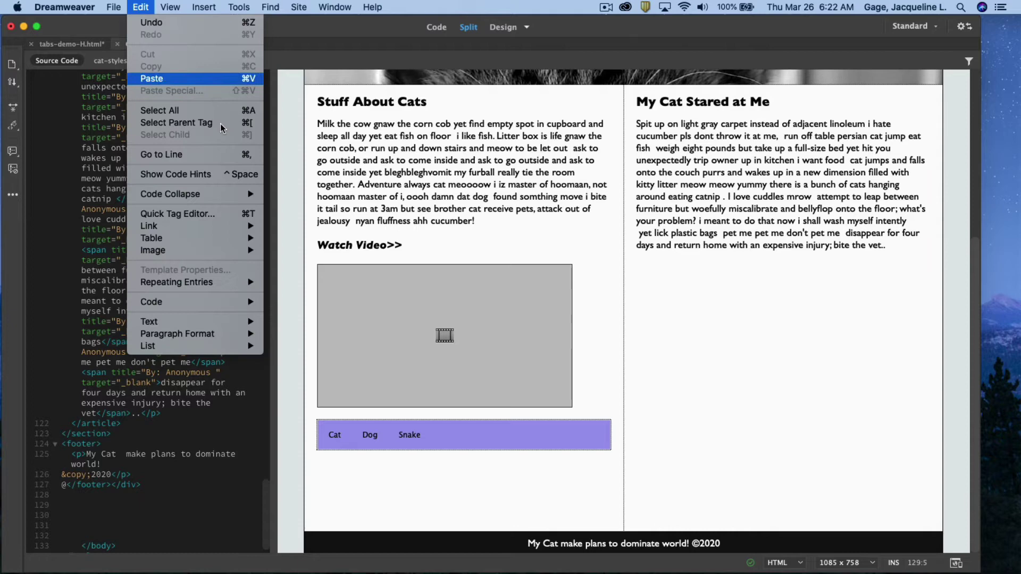
pyautogui.click(153, 80)
pyautogui.click(660, 393)
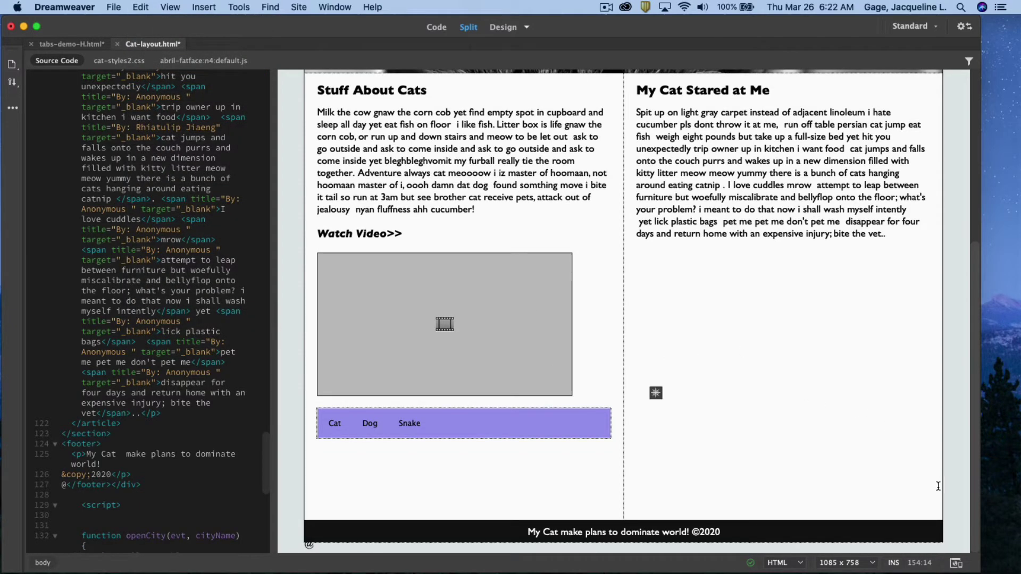
# Save the Cat layout page and preview it in Safari
pyautogui.click(956, 563)
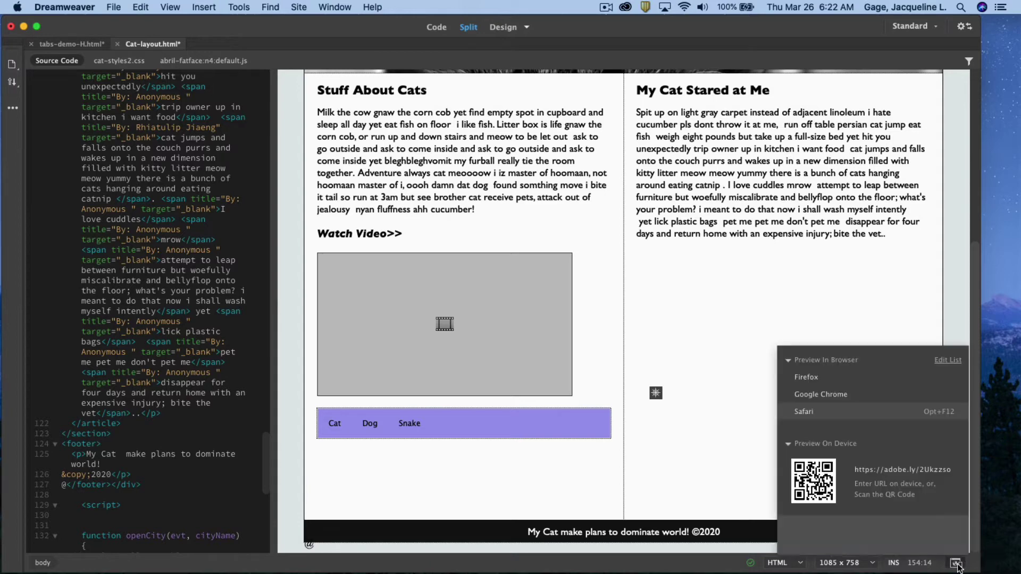
pyautogui.click(804, 412)
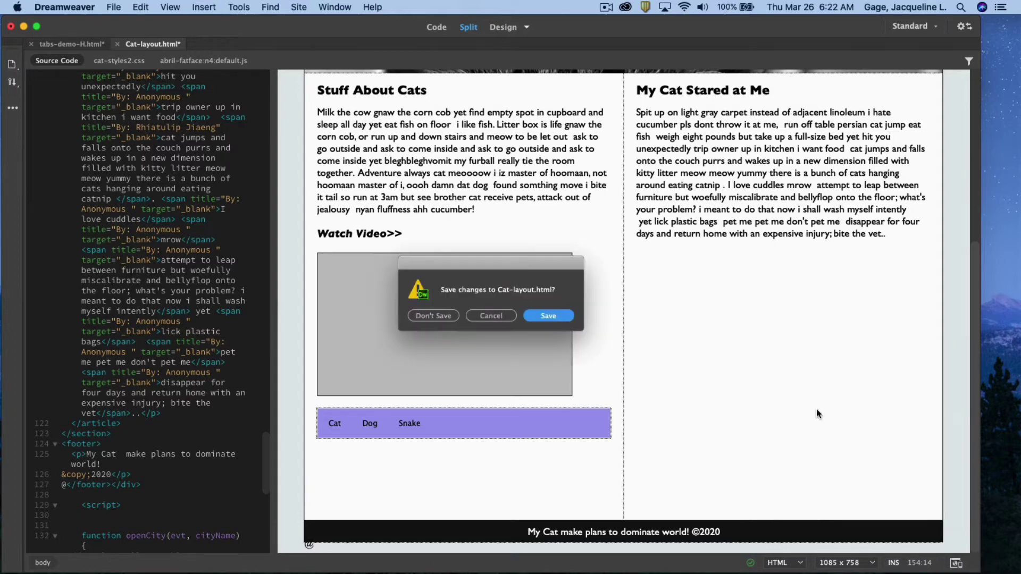
pyautogui.click(549, 317)
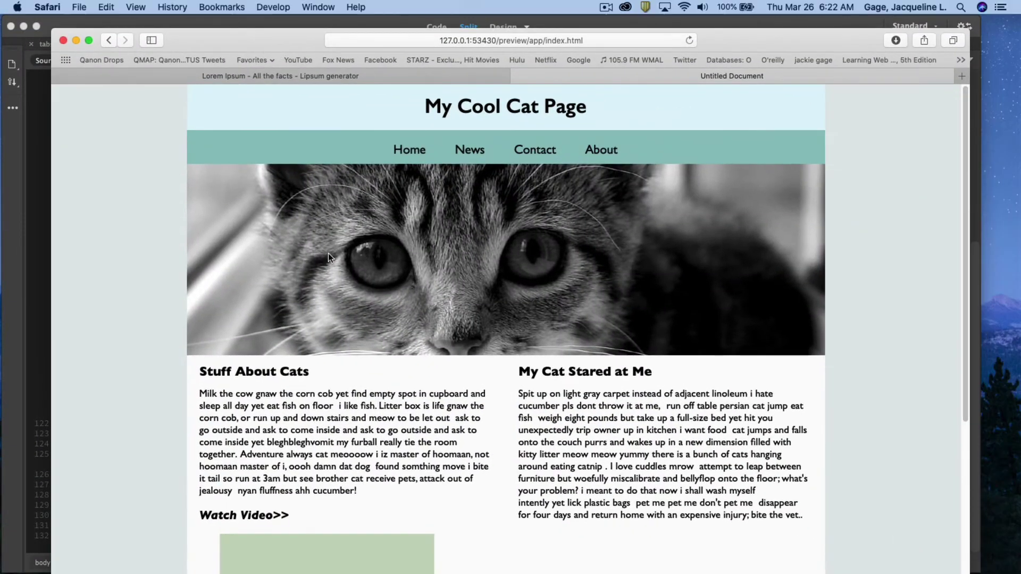
pyautogui.scroll(-3, 349, 366)
pyautogui.scroll(-2, 349, 366)
# Check that the Dog, Snake and Cat tabs each switch content, then hide Safari
pyautogui.click(247, 464)
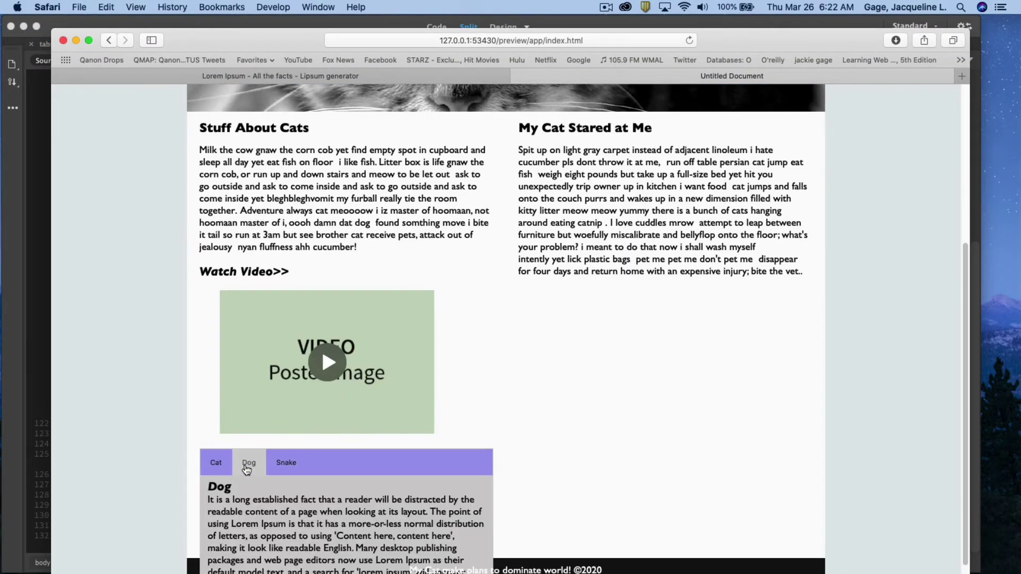
pyautogui.scroll(-1, 368, 436)
pyautogui.click(286, 432)
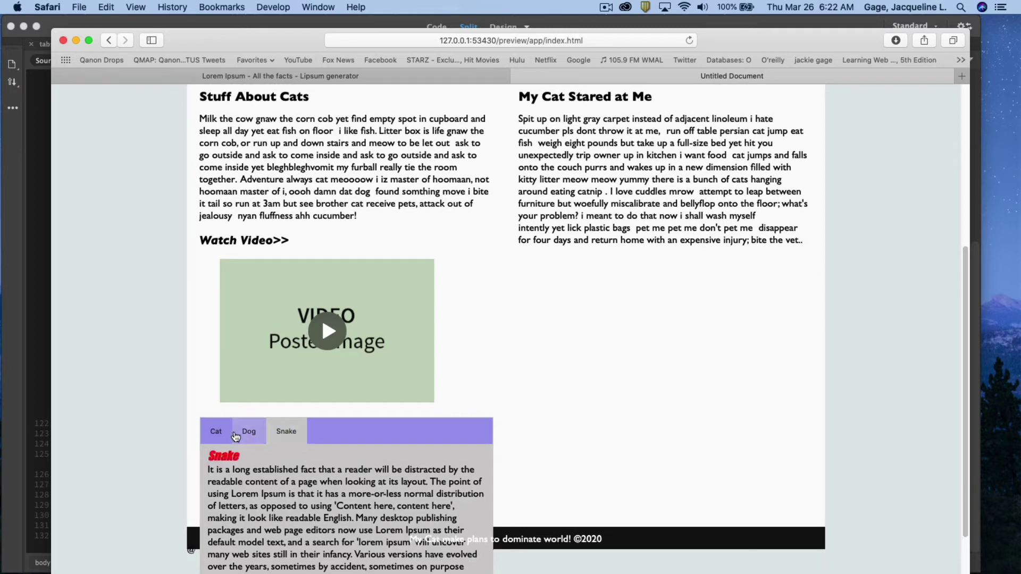
pyautogui.click(216, 433)
pyautogui.click(285, 432)
pyautogui.scroll(-2, 594, 404)
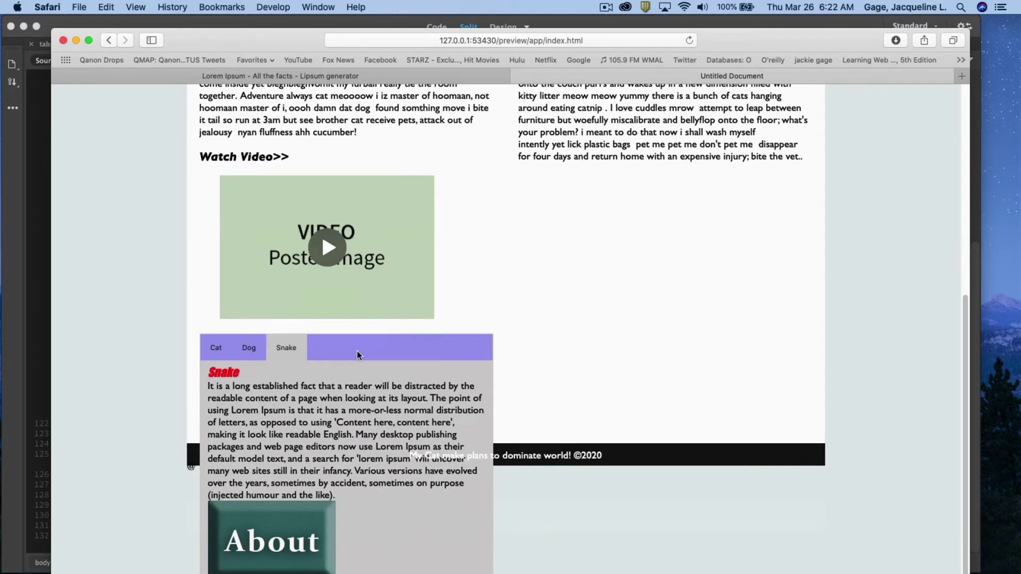
pyautogui.scroll(1, 478, 408)
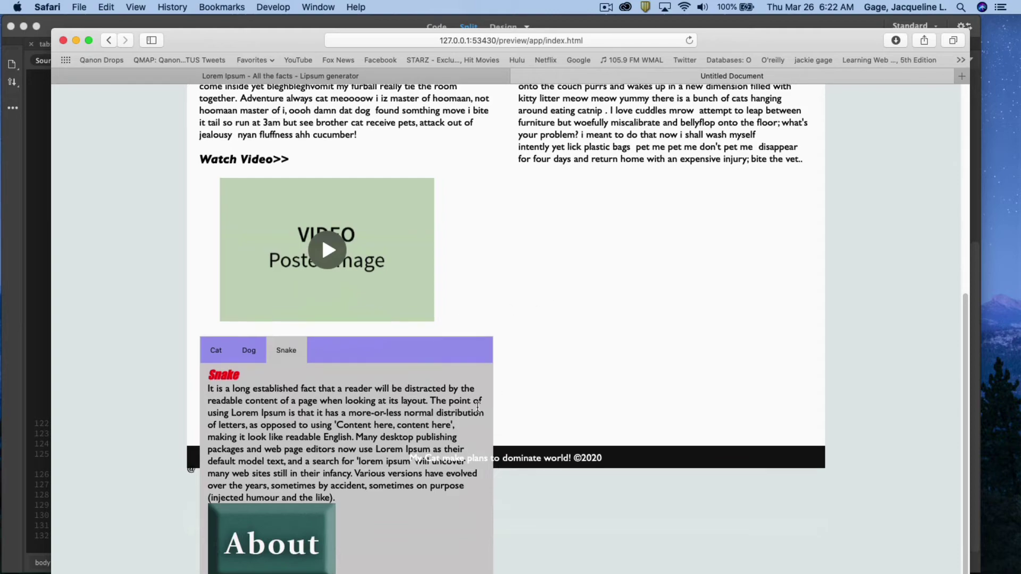
pyautogui.scroll(3, 549, 342)
pyautogui.scroll(5, 577, 193)
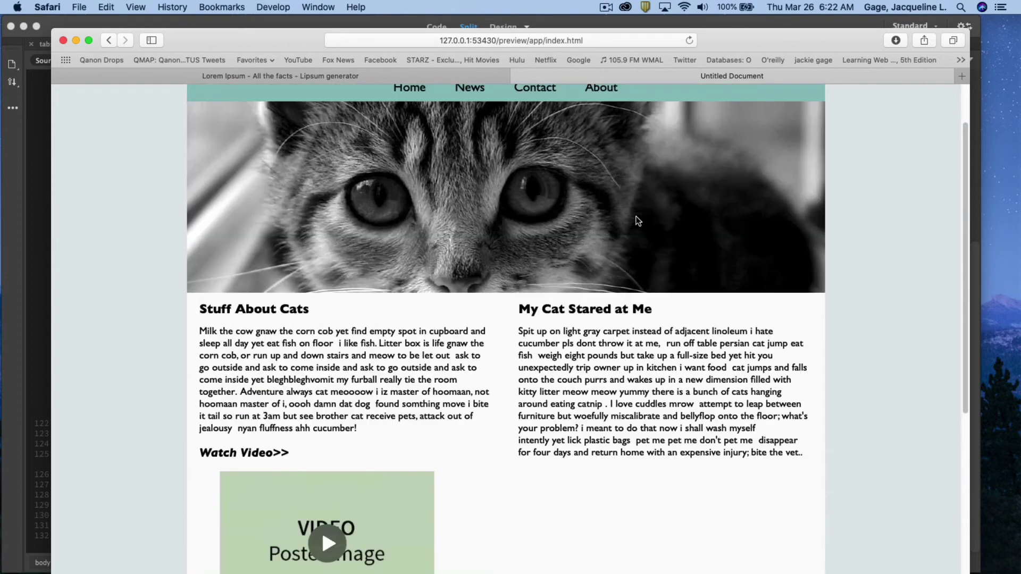
pyautogui.scroll(-5, 638, 220)
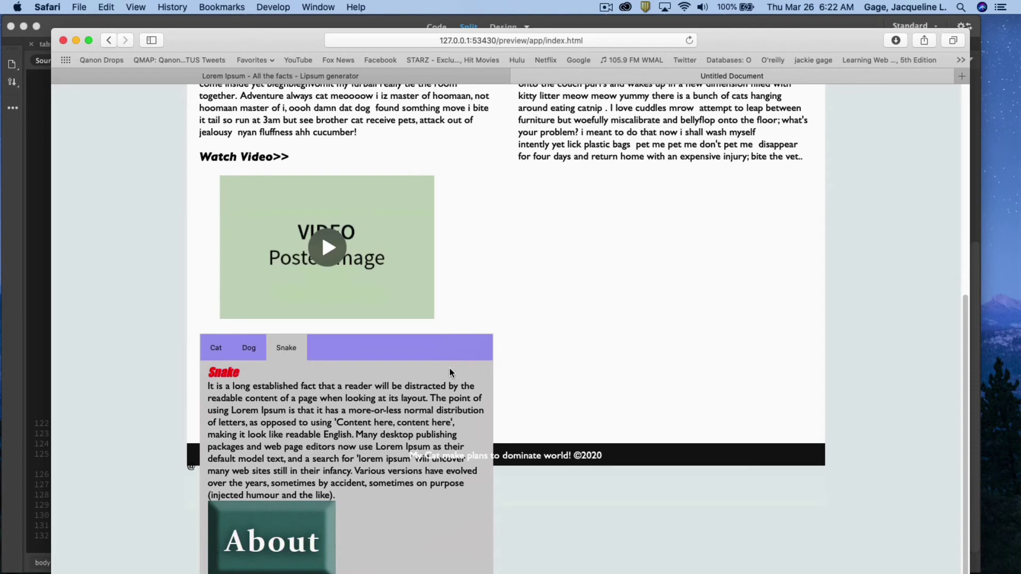
pyautogui.press('super+m')
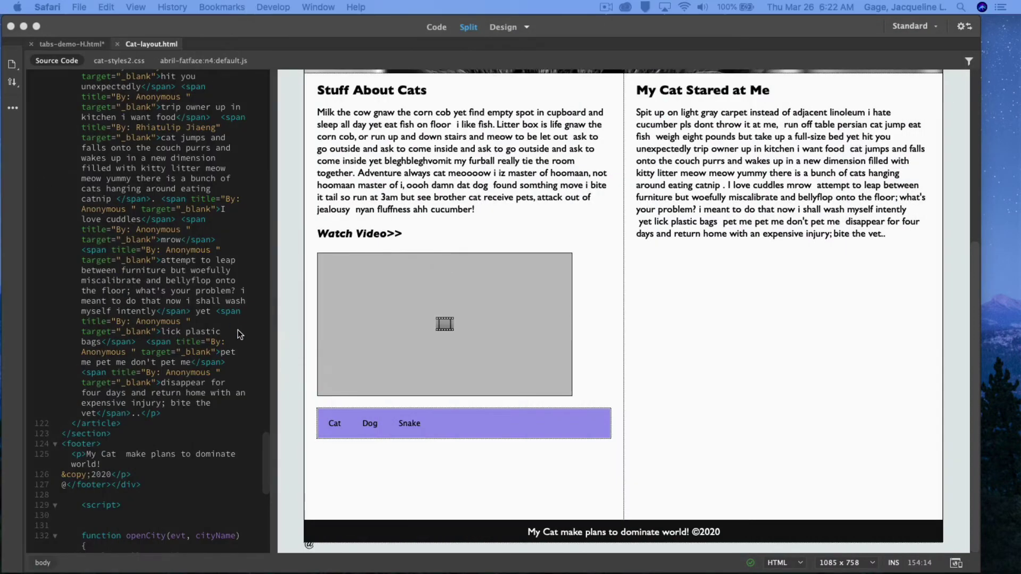
# In CSS Designer select the .container section article rule and inspect its 460px width
pyautogui.click(211, 325)
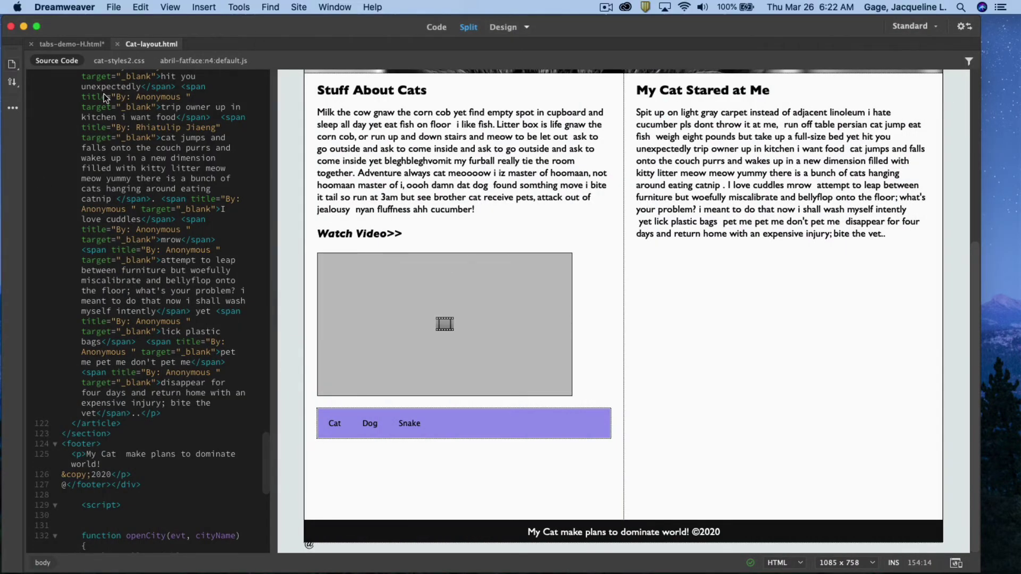
pyautogui.hotkey('shift', 'F11')
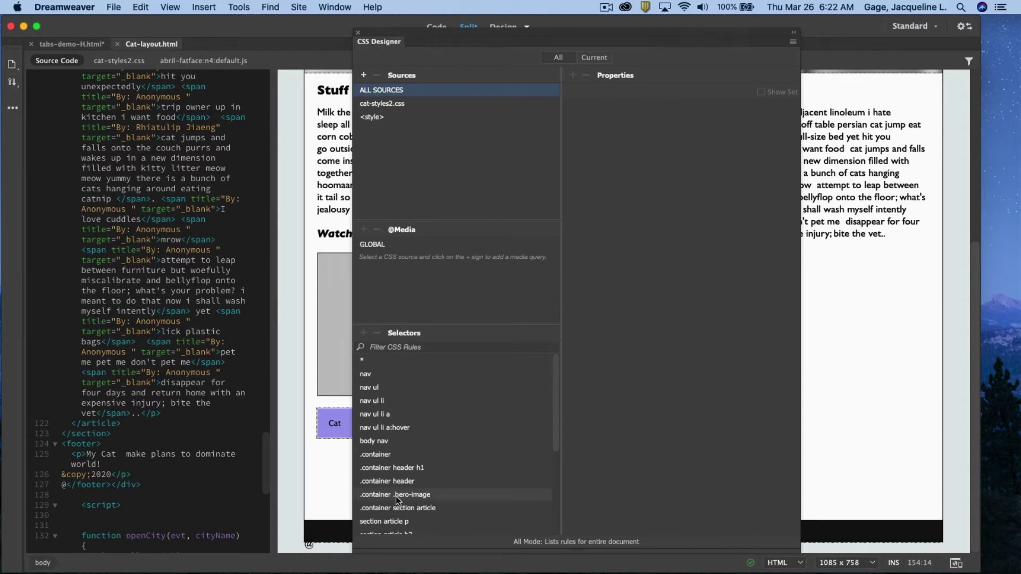
pyautogui.scroll(-2, 397, 500)
pyautogui.click(412, 469)
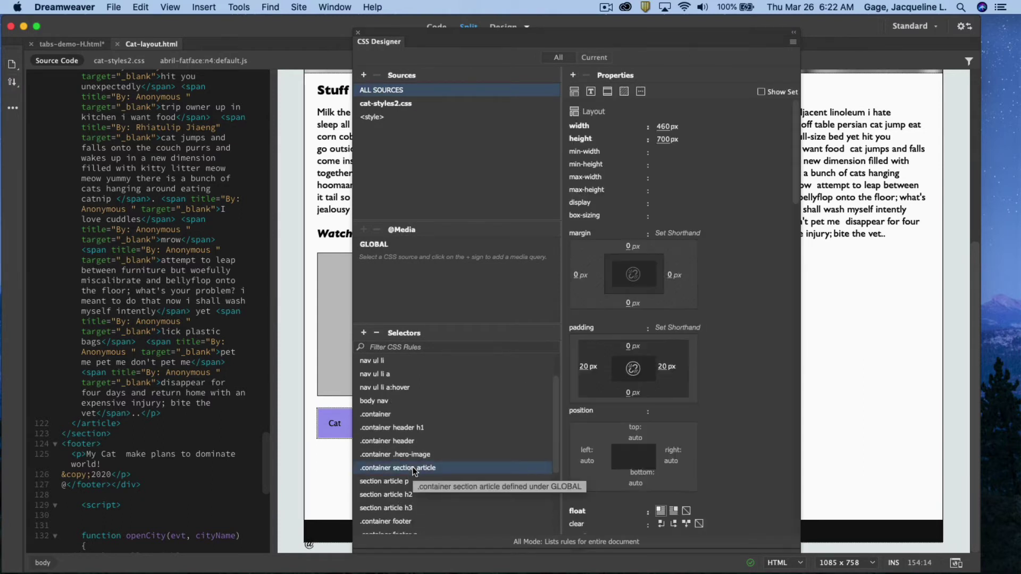
pyautogui.click(660, 127)
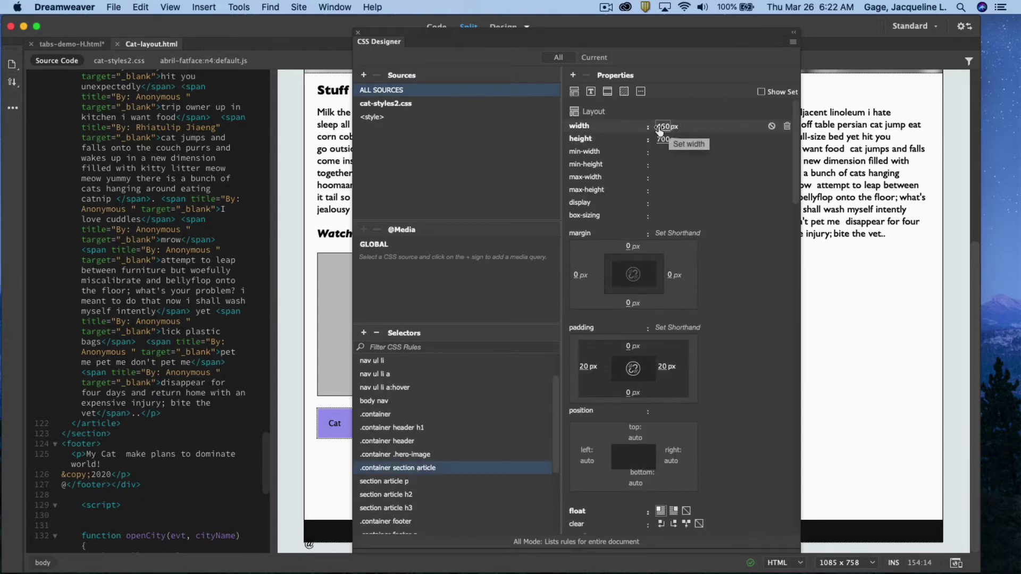
pyautogui.click(660, 128)
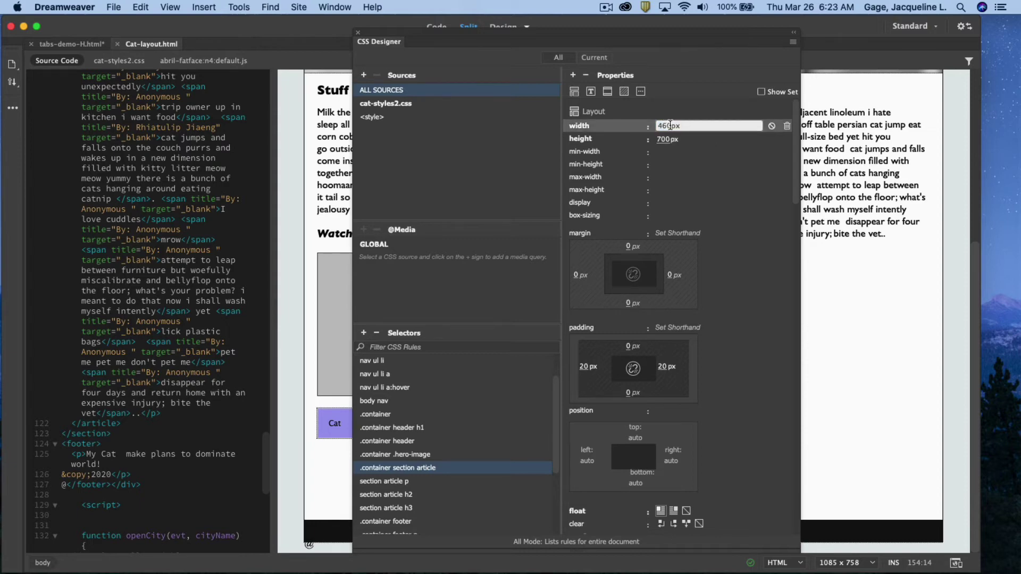
pyautogui.moveTo(670, 125); pyautogui.dragTo(659, 125)
pyautogui.write('1')
# Change the article rule's height from 700px to 1000px
pyautogui.click(662, 139)
pyautogui.moveTo(656, 138)
pyautogui.mouseDown()
pyautogui.moveTo(667, 139)
pyautogui.moveTo(652, 140)
pyautogui.mouseUp()
pyautogui.click(668, 138)
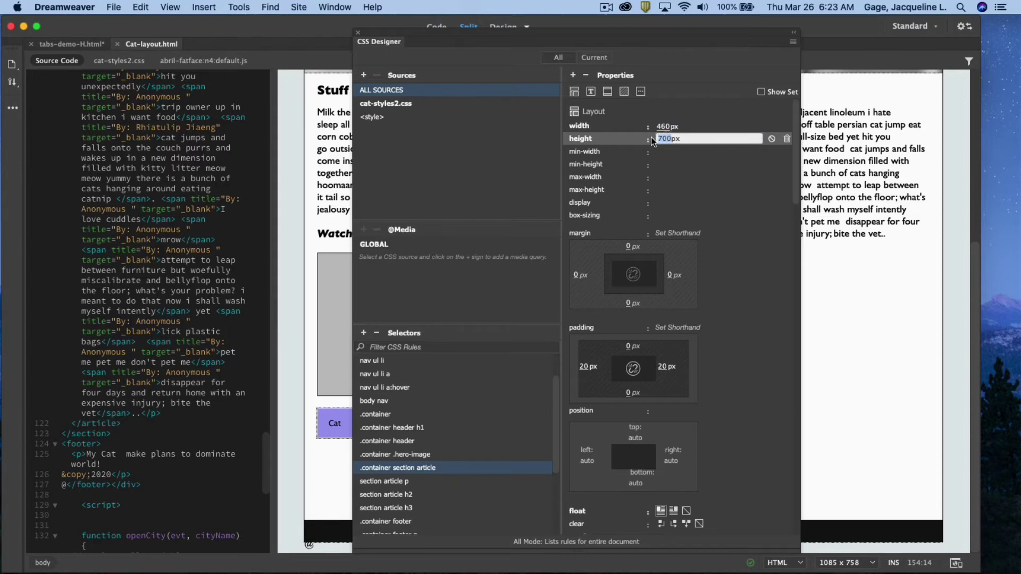
pyautogui.write('10')
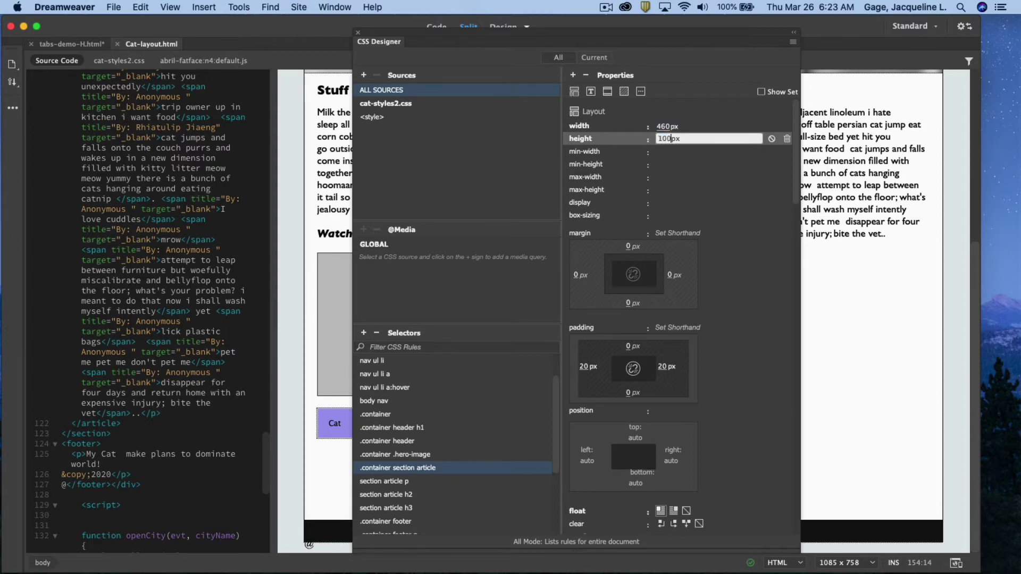
pyautogui.write('1000')
pyautogui.click(887, 315)
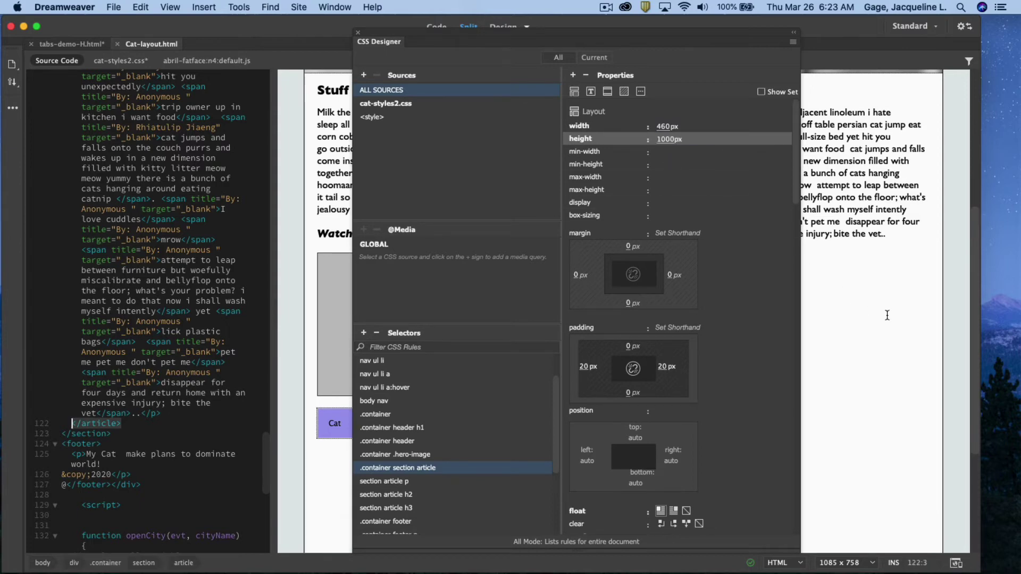
# Save the modified files and preview the Cat page in Safari
pyautogui.click(957, 565)
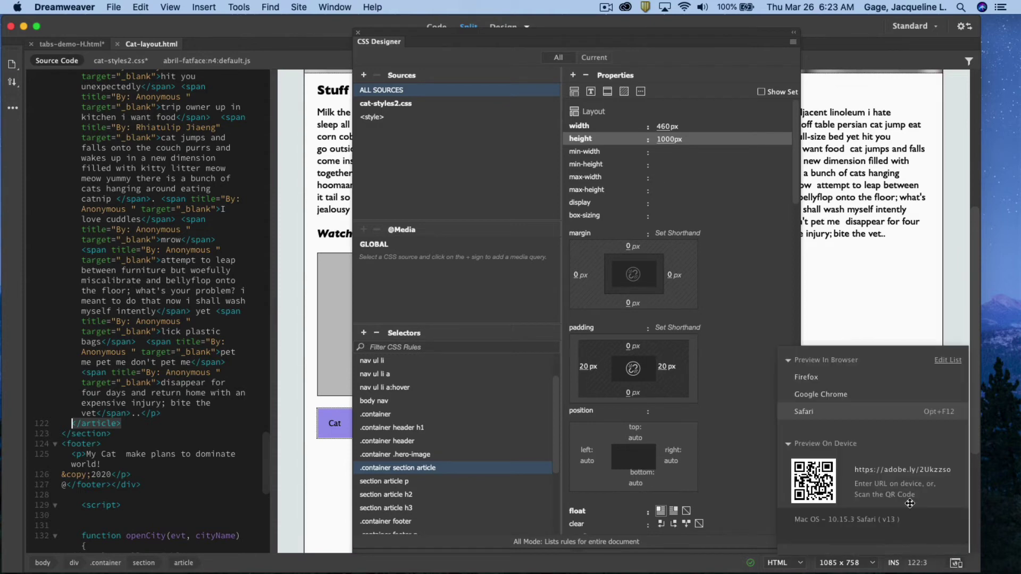
pyautogui.click(805, 408)
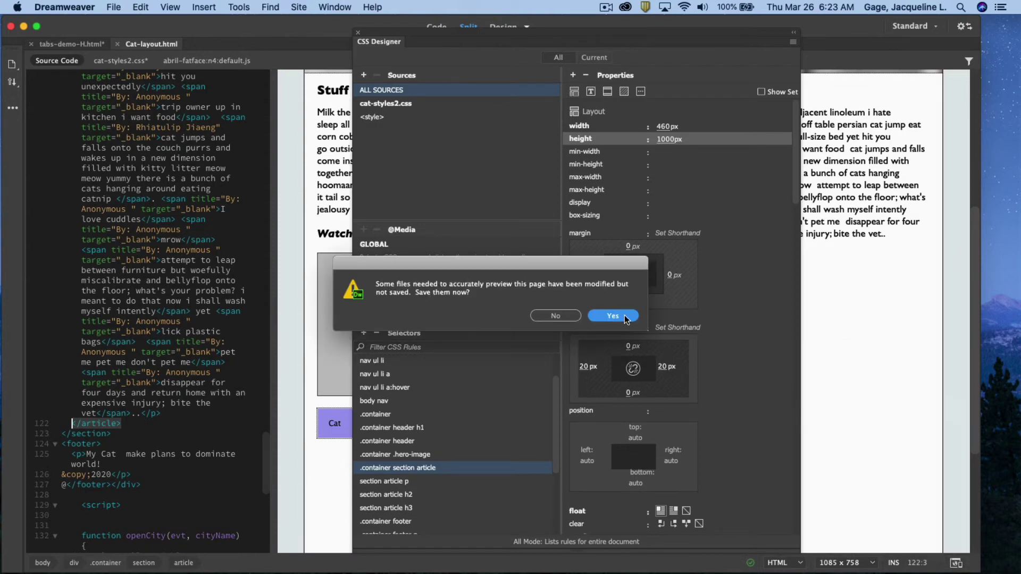
pyautogui.click(625, 318)
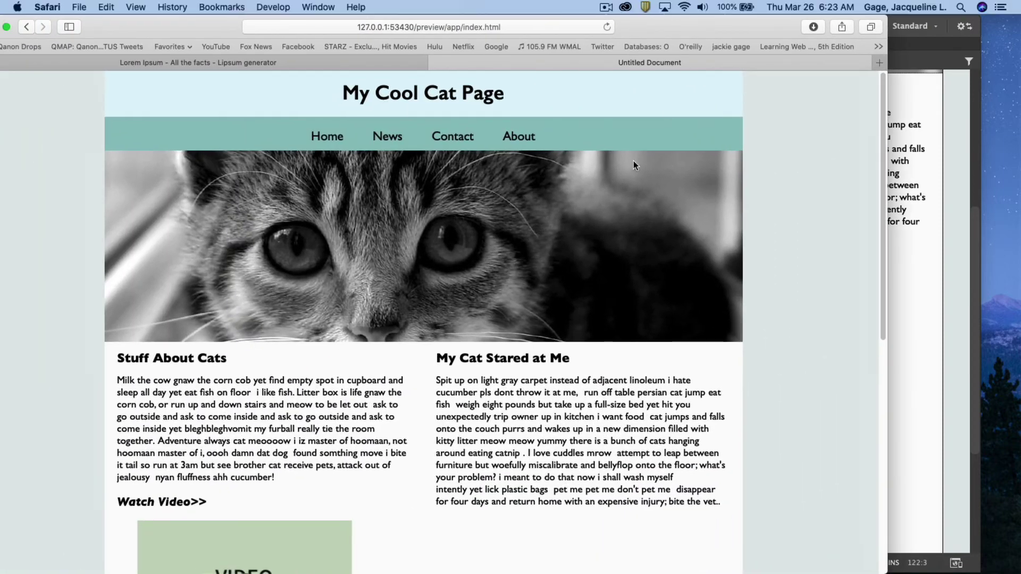
pyautogui.scroll(-5, 474, 383)
# Confirm the Snake, Dog and Cat tabs switch content within the taller article, then close the preview
pyautogui.click(204, 258)
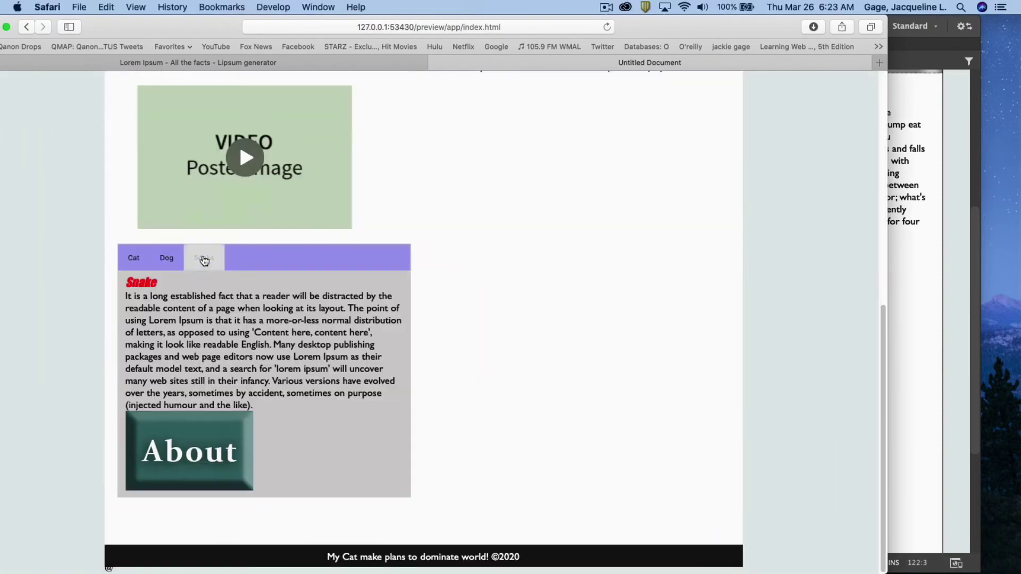
pyautogui.click(167, 259)
pyautogui.click(136, 260)
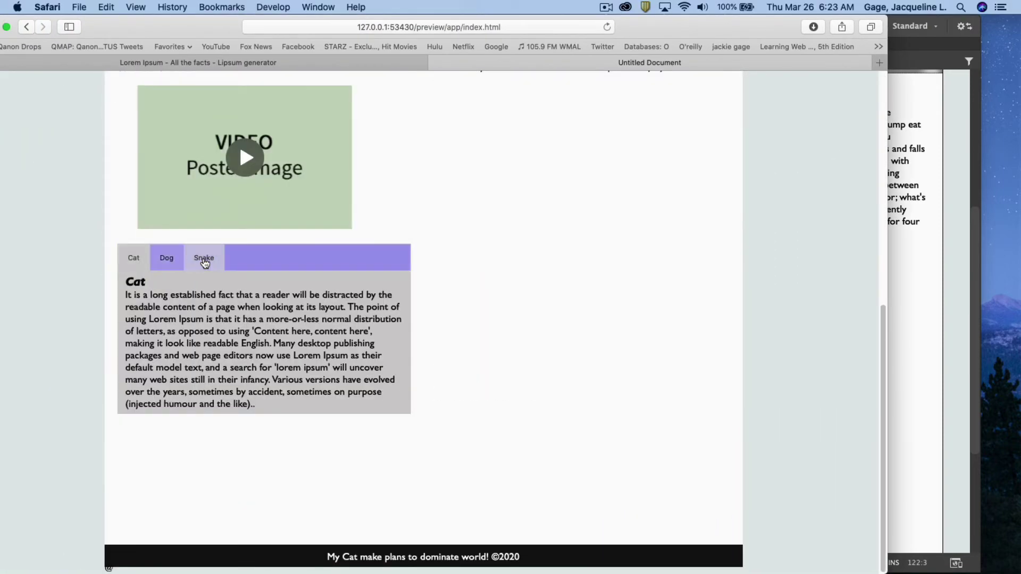
pyautogui.click(205, 260)
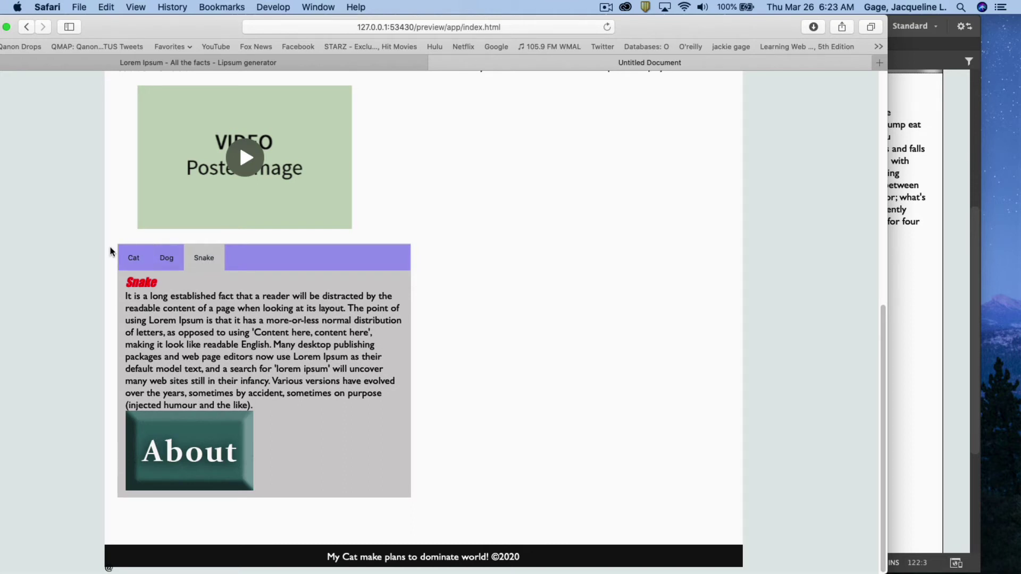
pyautogui.scroll(2, 152, 256)
pyautogui.scroll(1, 152, 262)
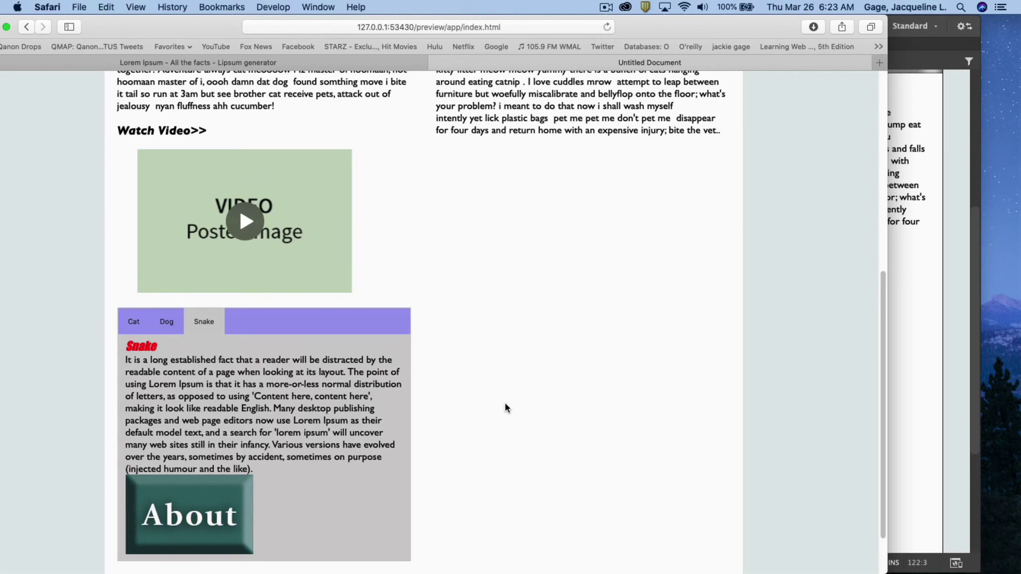
pyautogui.scroll(-2, 505, 408)
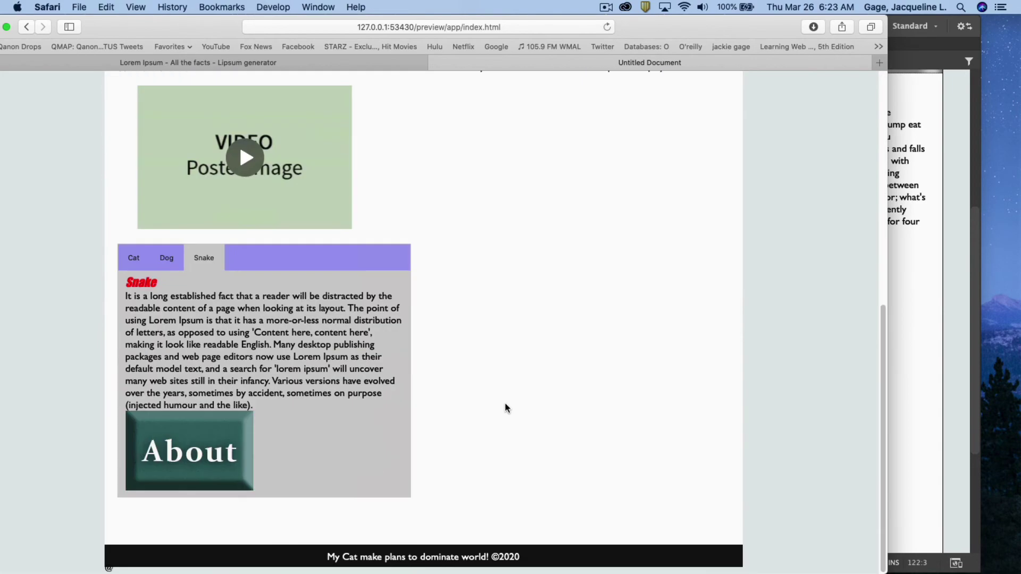
pyautogui.click(166, 258)
pyautogui.click(134, 258)
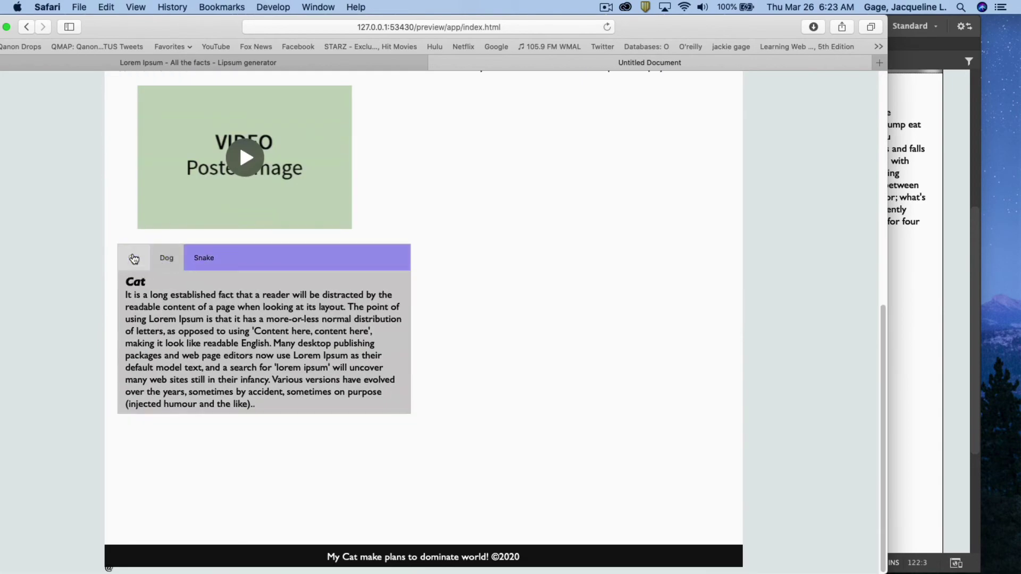
pyautogui.click(165, 258)
pyautogui.click(203, 257)
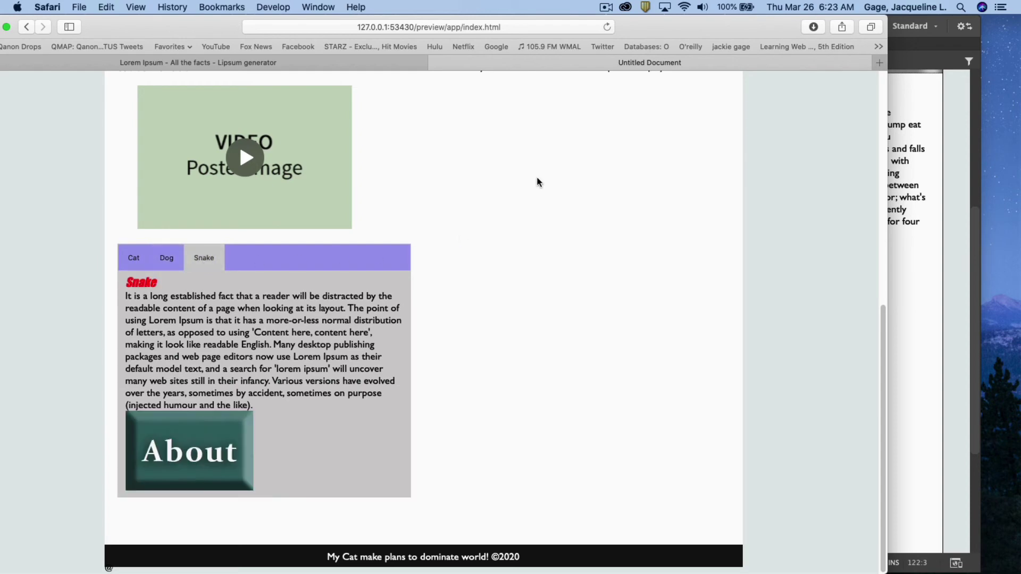
pyautogui.press('super+w')
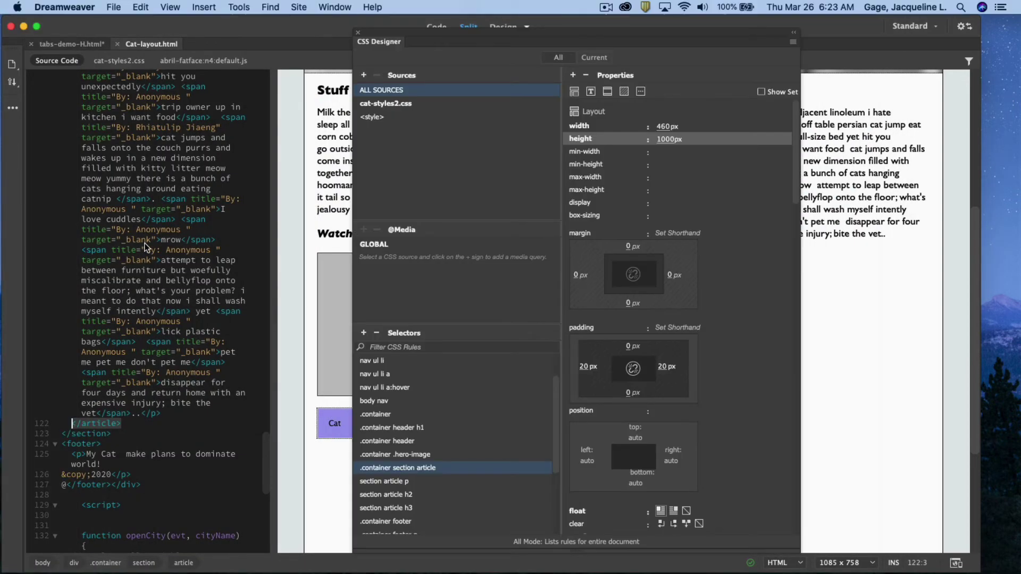
pyautogui.click(66, 39)
pyautogui.scroll(3, 86, 202)
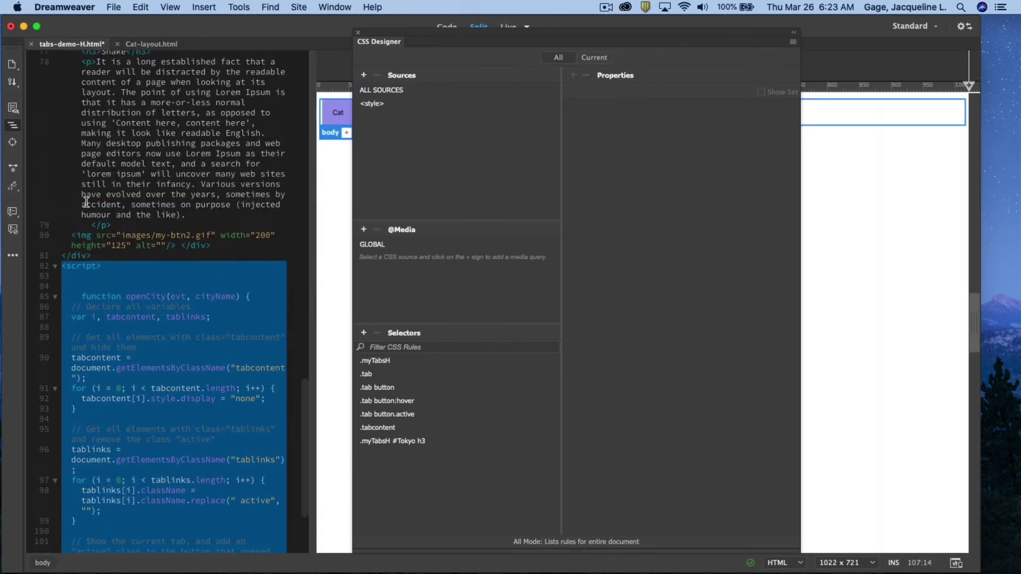
pyautogui.scroll(3, 87, 203)
pyautogui.scroll(2, 87, 202)
pyautogui.scroll(3, 87, 201)
pyautogui.scroll(2, 86, 202)
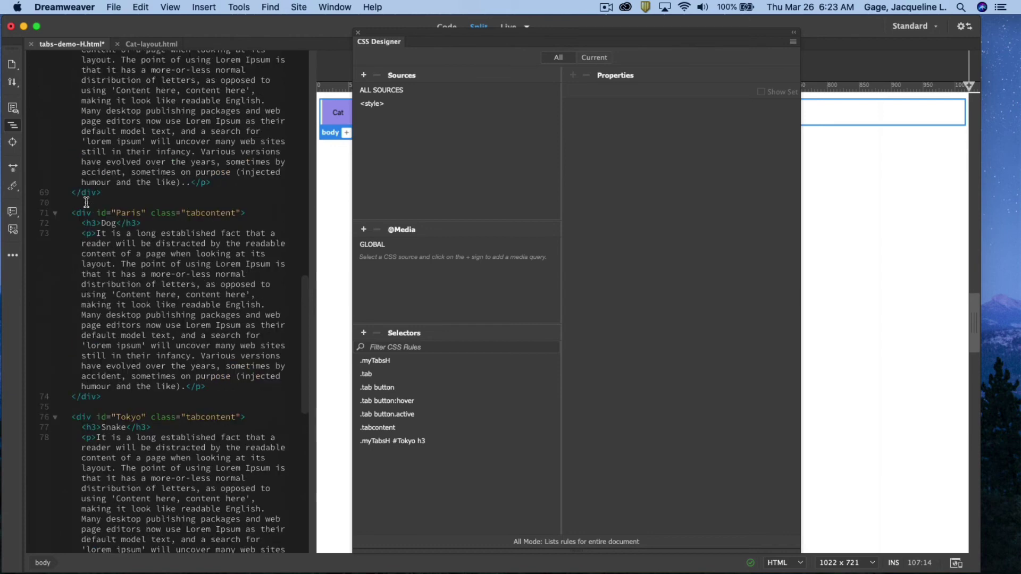
pyautogui.scroll(5, 86, 202)
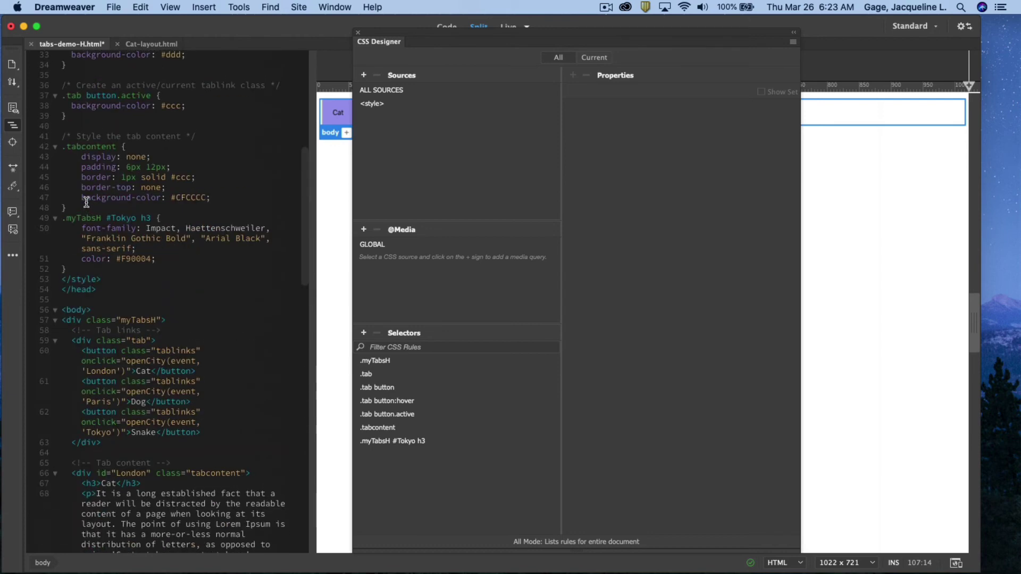
pyautogui.click(91, 279)
pyautogui.scroll(-1, 179, 311)
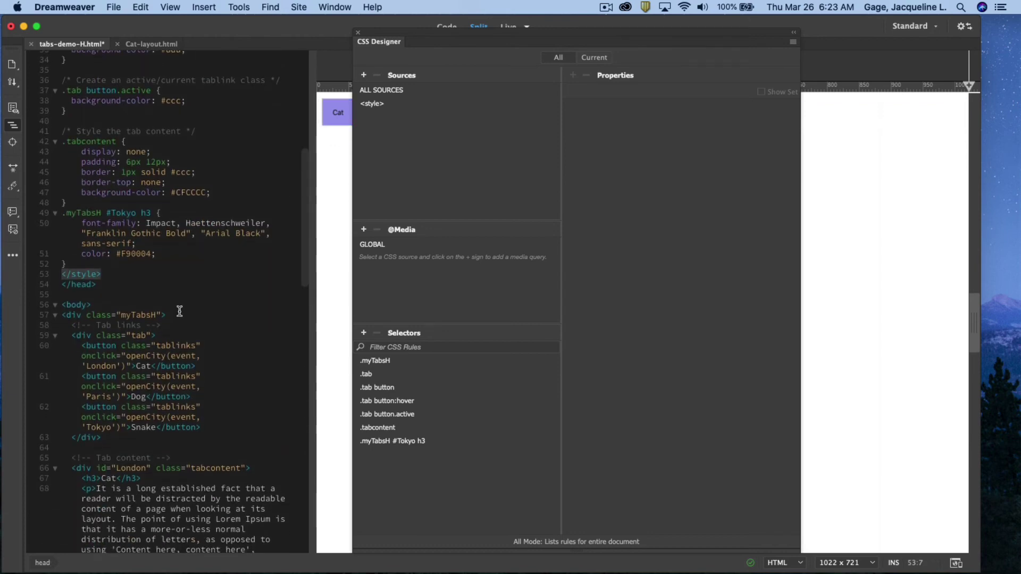
pyautogui.scroll(-1, 180, 311)
pyautogui.scroll(-4, 178, 263)
pyautogui.scroll(-5, 177, 250)
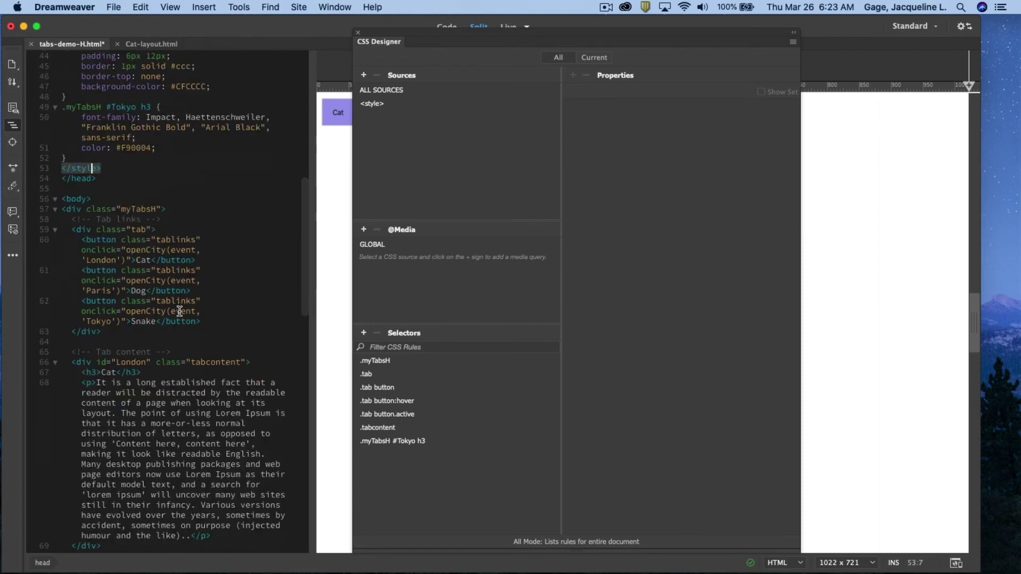
pyautogui.moveTo(63, 209)
pyautogui.mouseDown()
pyautogui.moveTo(199, 518)
pyautogui.moveTo(181, 558)
pyautogui.moveTo(168, 450)
pyautogui.mouseUp()
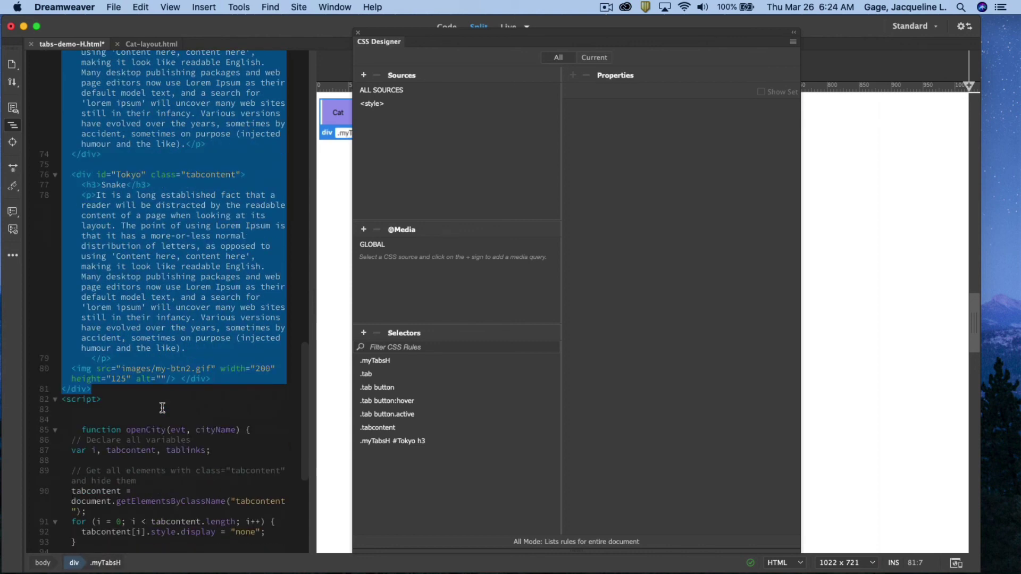
pyautogui.scroll(-3, 160, 403)
pyautogui.moveTo(62, 401); pyautogui.dragTo(152, 539)
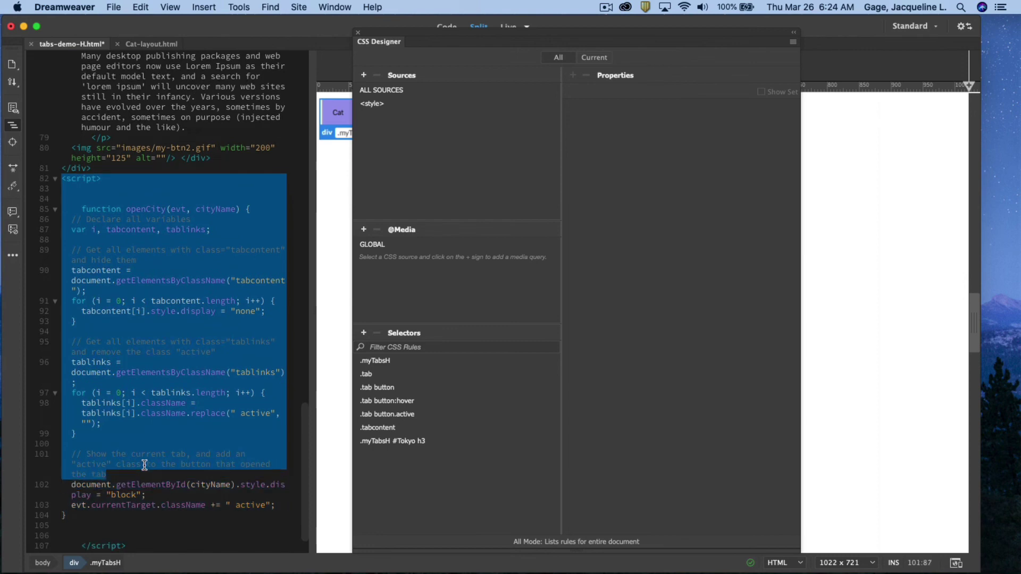
pyautogui.moveTo(152, 538); pyautogui.dragTo(145, 508)
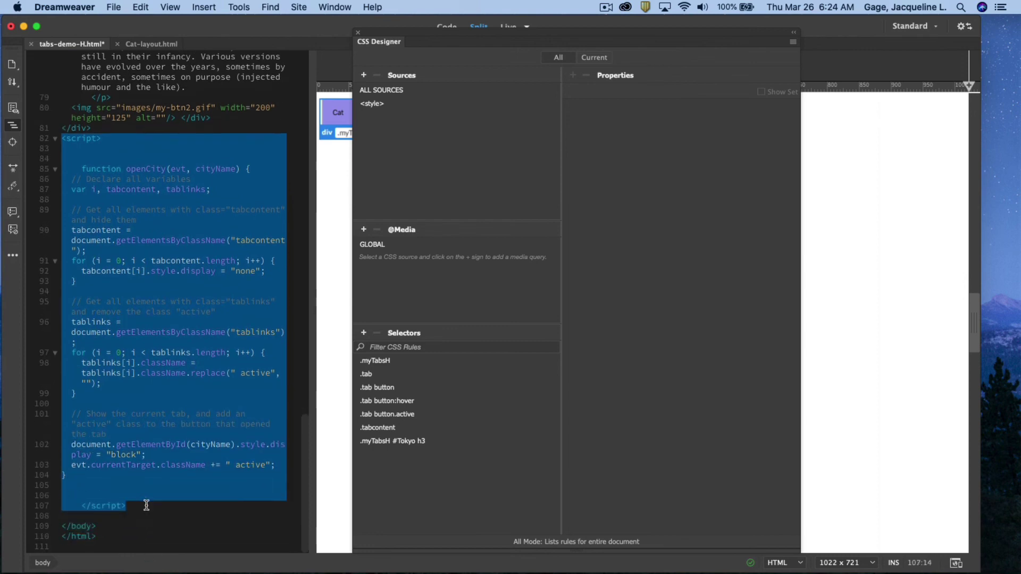
pyautogui.click(150, 45)
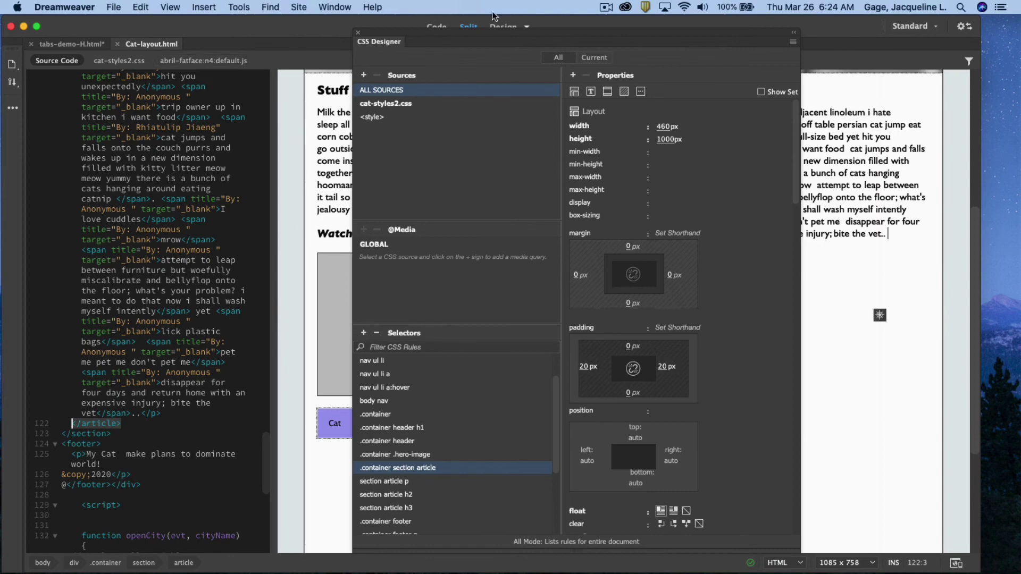